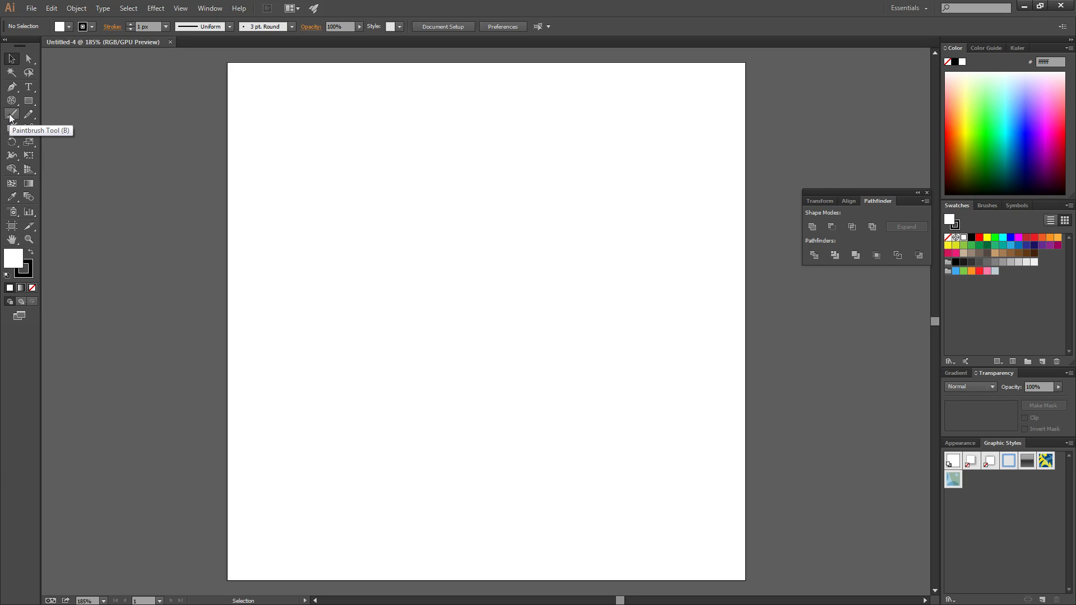
Paint a looping freehand curve about 319 × 333 px with the Paintbrush and reshape it by adjusting an anchor and handle on its left side
key(b)
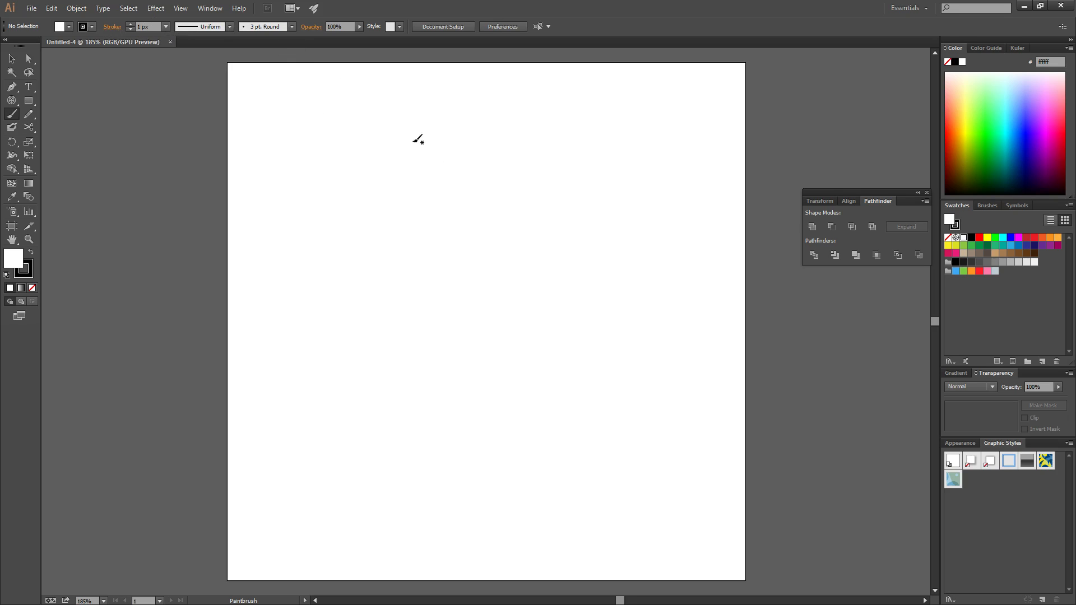
mouse_move(368, 116)
mouse_down()
mouse_move(389, 164)
mouse_move(386, 196)
mouse_move(339, 303)
mouse_move(335, 356)
mouse_move(349, 408)
mouse_move(383, 455)
mouse_move(433, 468)
mouse_move(551, 431)
mouse_move(586, 365)
mouse_move(575, 285)
mouse_move(545, 215)
mouse_move(570, 139)
mouse_move(604, 130)
mouse_move(631, 141)
mouse_move(660, 176)
mouse_move(665, 215)
mouse_move(630, 298)
mouse_up()
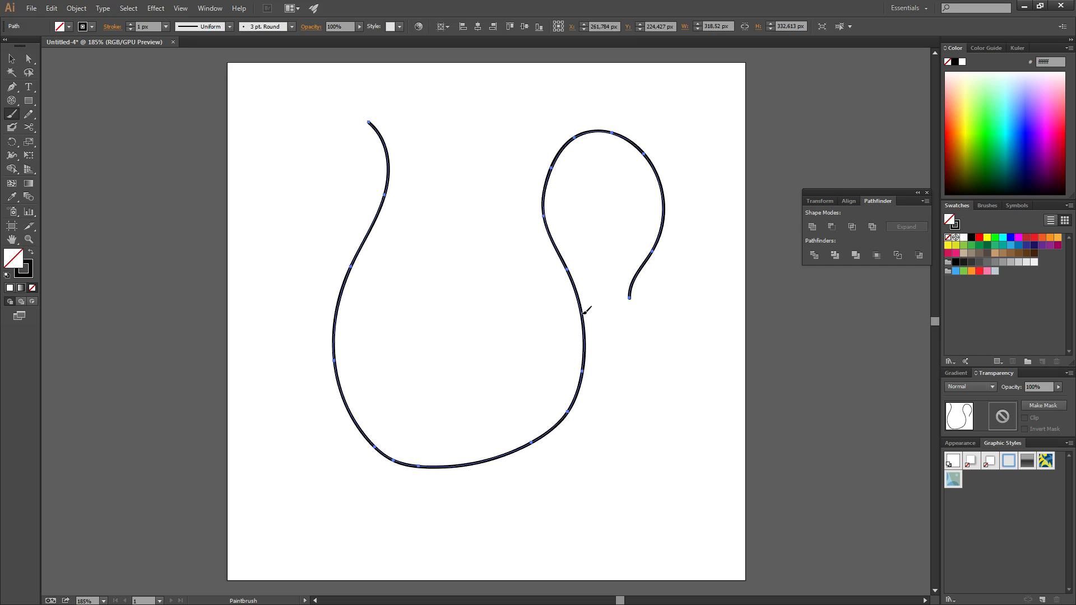
click(28, 58)
click(383, 202)
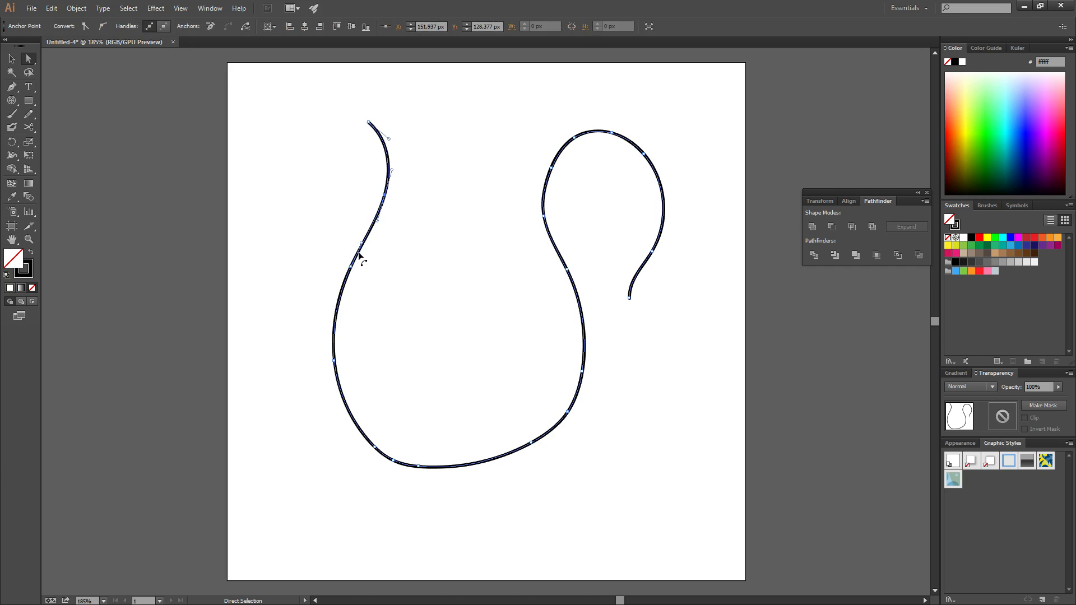
click(350, 268)
click(334, 362)
drag(335, 362, 411, 345)
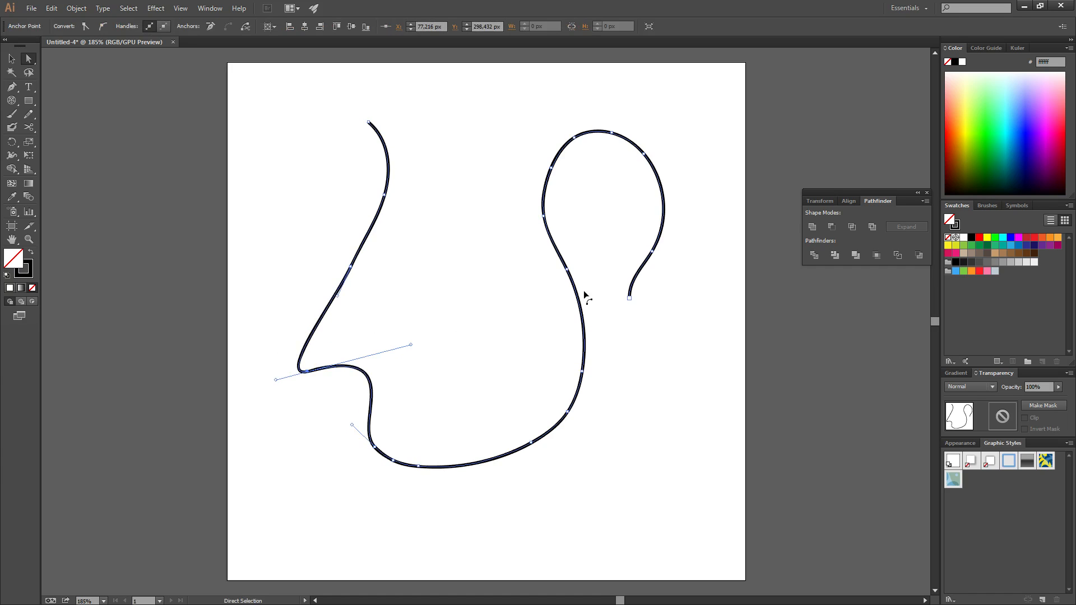
Delete the whole reshaped looping curve from the artboard
click(448, 294)
drag(266, 79, 685, 492)
key(Delete)
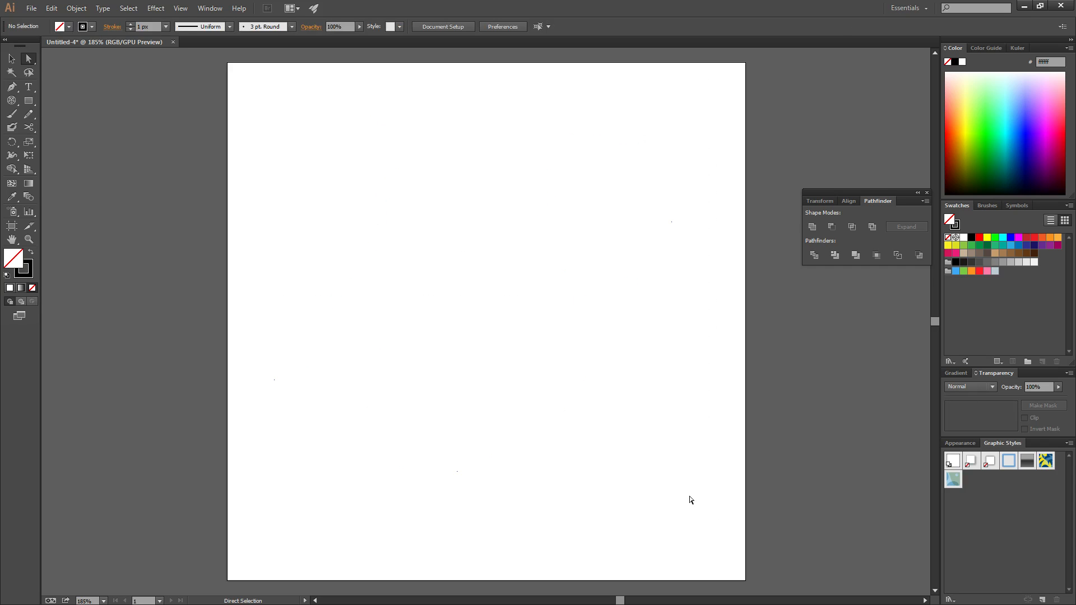
Set the stroke weight to 10 px and paint an S-shaped curve about 172 × 393 px with the Paintbrush
click(11, 114)
click(130, 24)
click(130, 24)
mouse_move(511, 105)
mouse_down()
mouse_move(464, 156)
mouse_move(455, 187)
mouse_move(519, 328)
mouse_move(503, 375)
mouse_move(365, 444)
mouse_move(343, 526)
mouse_up()
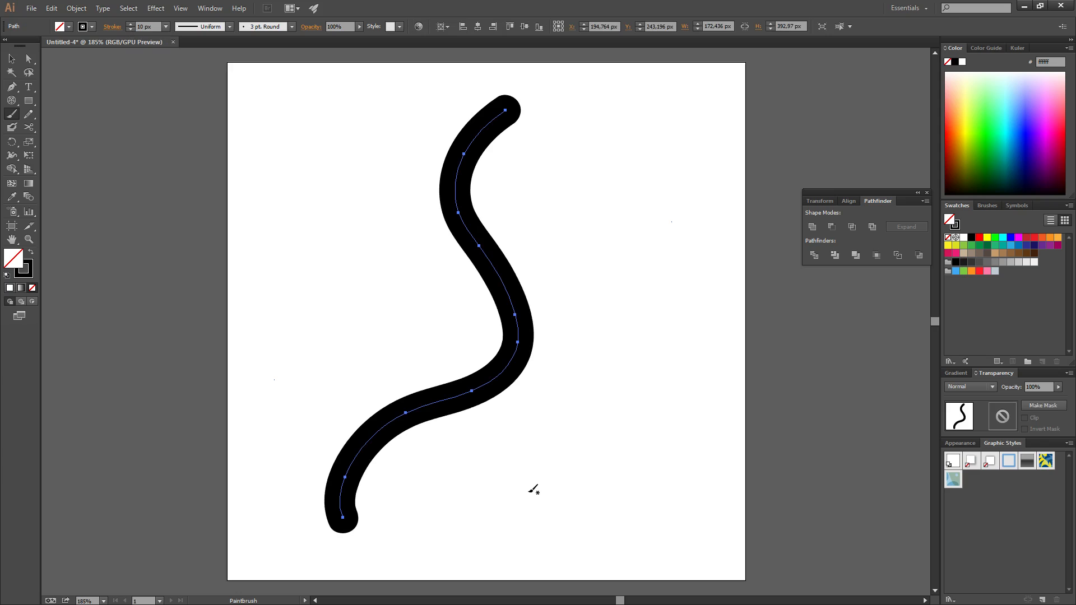
Delete the thick S-shaped brush stroke from the artboard
click(28, 58)
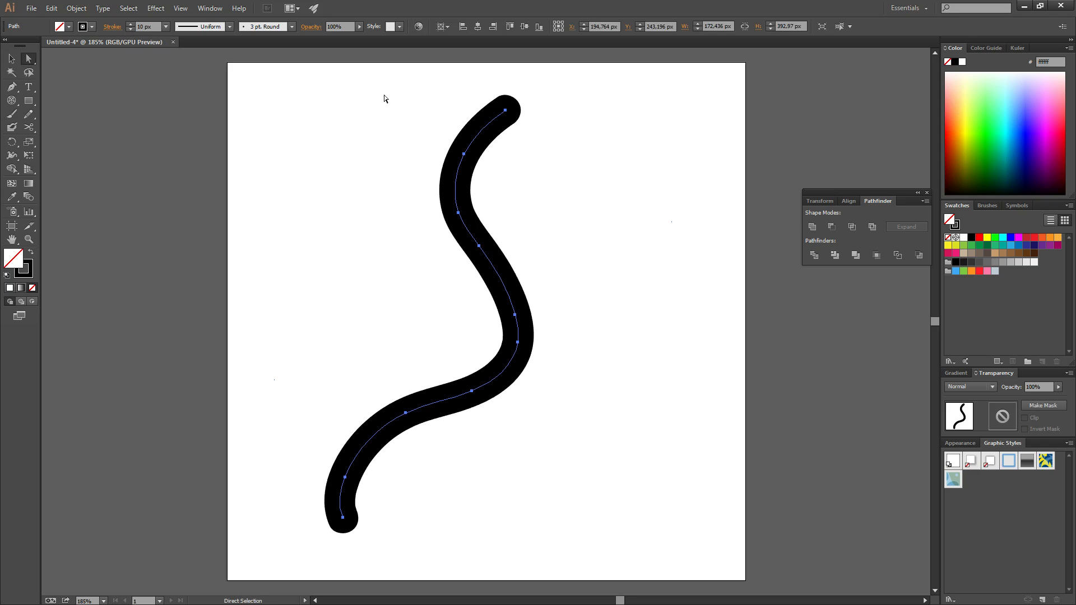
mouse_move(264, 99)
mouse_down()
mouse_move(611, 548)
mouse_move(670, 550)
mouse_up()
key(Delete)
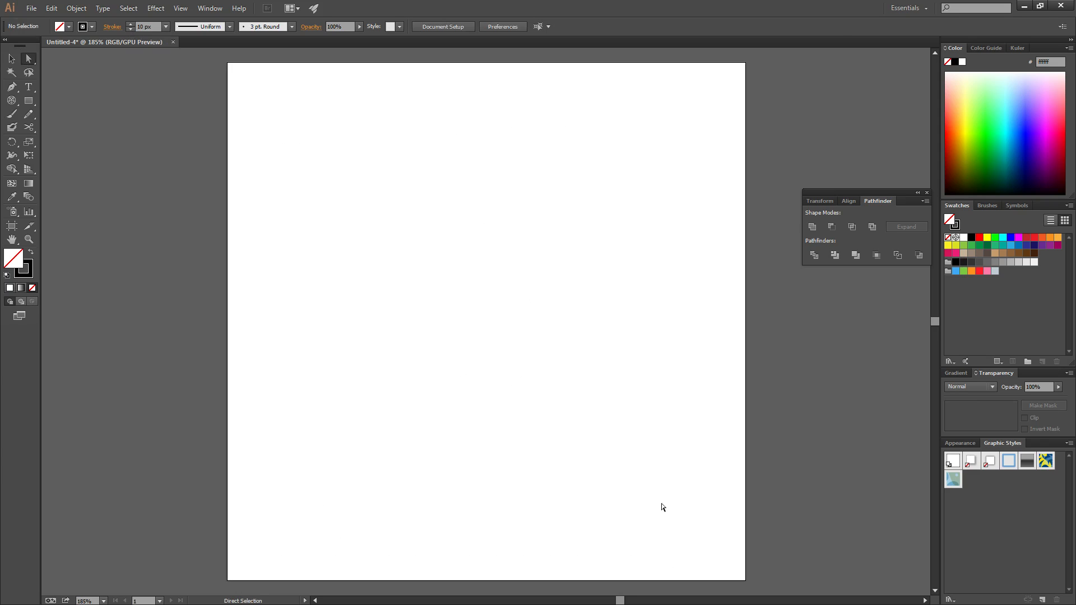
Examine the stroke options for weight, cap, corner, dashes, arrowheads and profile
click(112, 26)
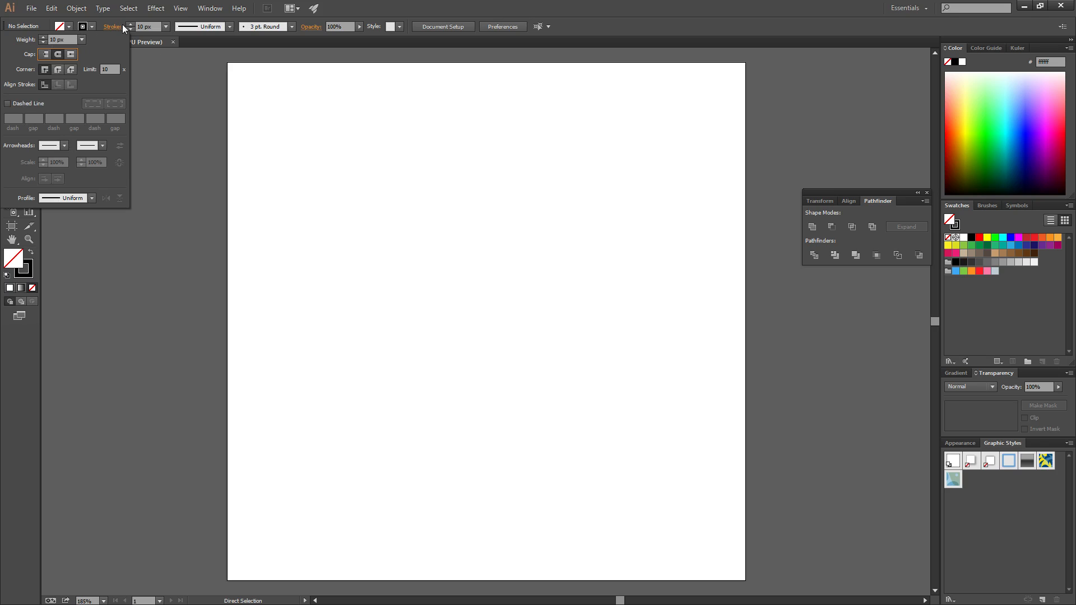
click(608, 21)
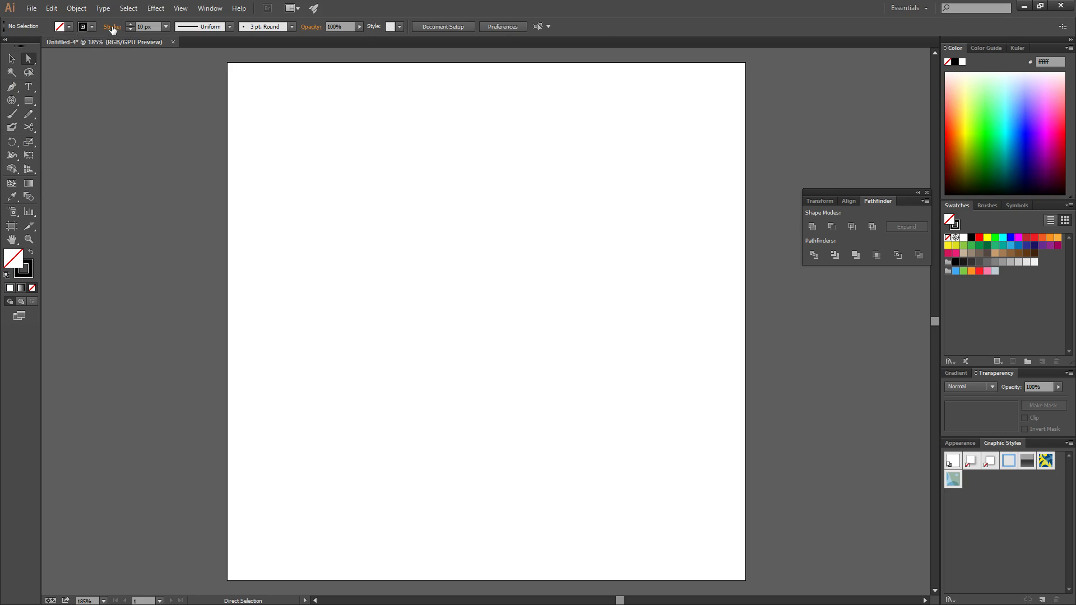
click(112, 28)
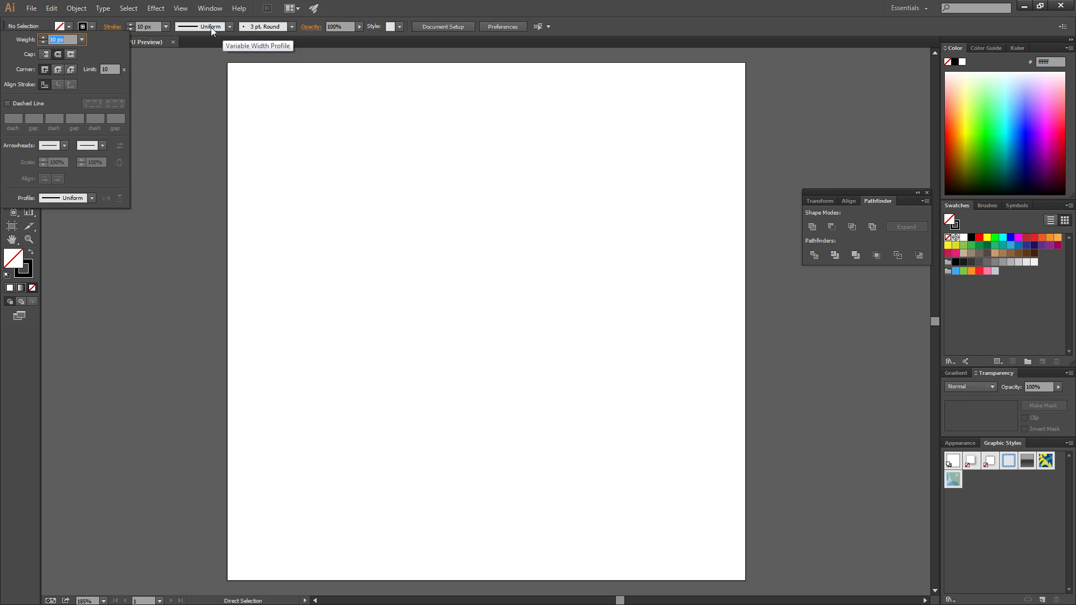
click(628, 20)
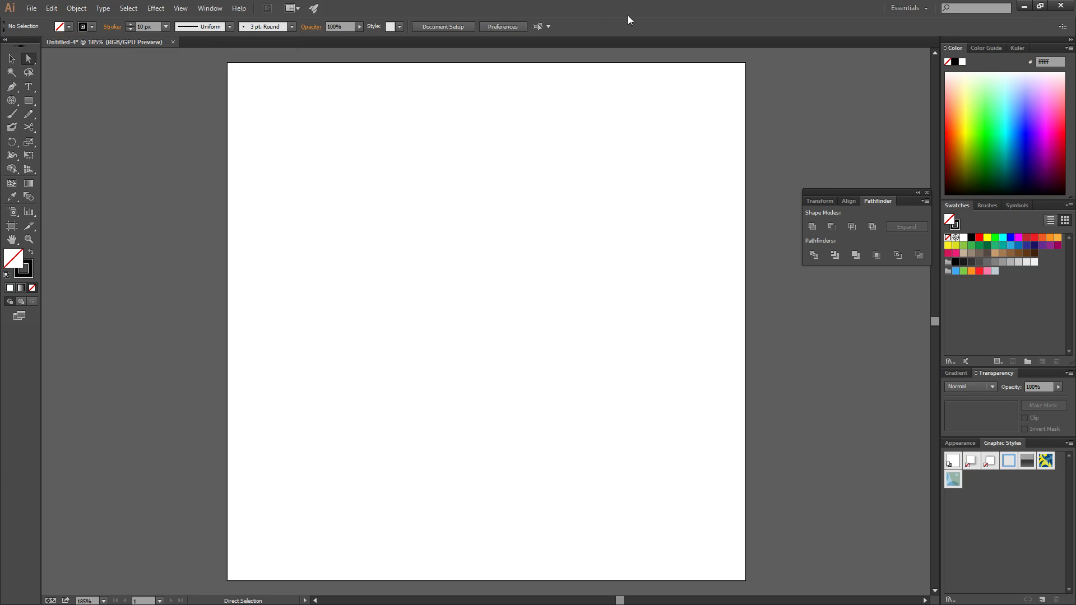
Set the stroke weight to 5 px, test it with a freehand Paintbrush stroke across the artboard, and undo the stroke
click(130, 29)
click(130, 29)
click(12, 115)
mouse_move(515, 98)
mouse_down()
mouse_move(465, 124)
mouse_move(438, 171)
mouse_move(490, 241)
mouse_move(480, 334)
mouse_move(351, 369)
mouse_move(329, 425)
mouse_move(453, 461)
mouse_move(659, 408)
mouse_move(661, 481)
mouse_up()
key(ctrl+z)
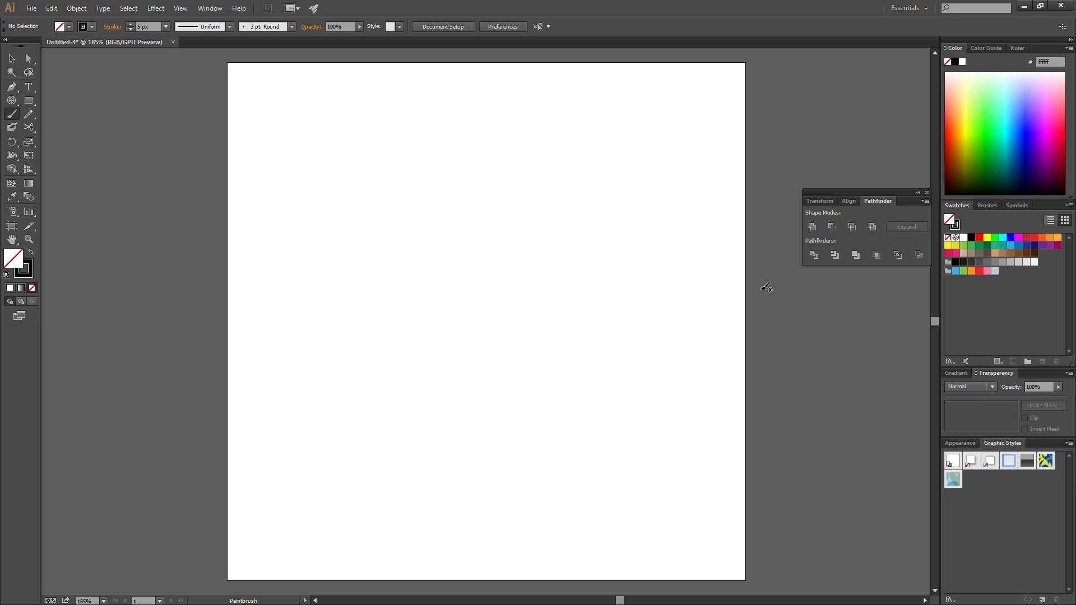
Try the 5 pt. Flat brush with a vase-shaped curve about 176 × 334 px and a single dab, undoing each
click(291, 27)
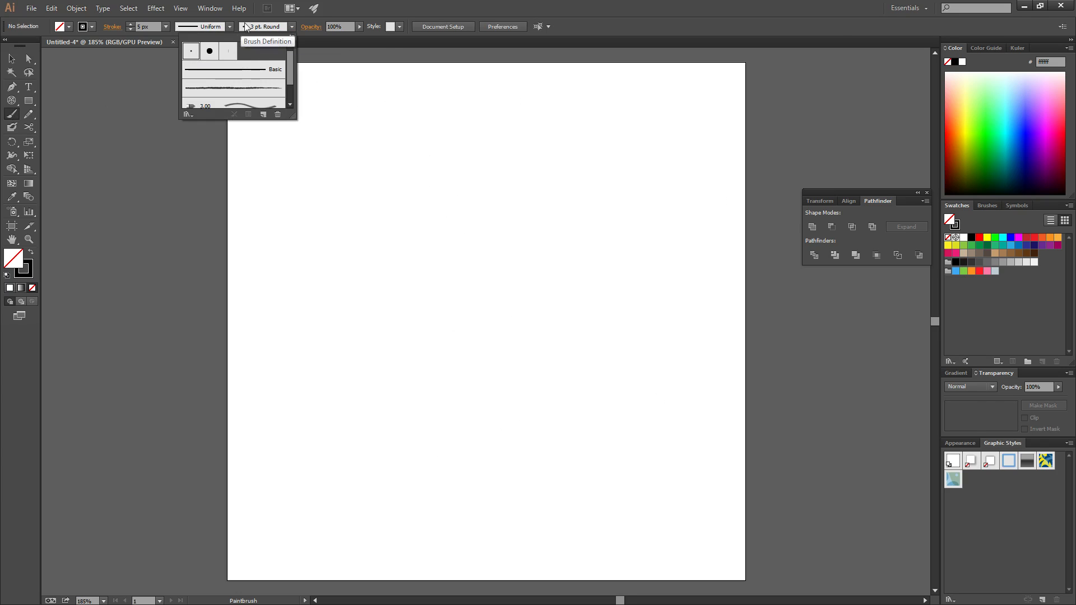
click(228, 52)
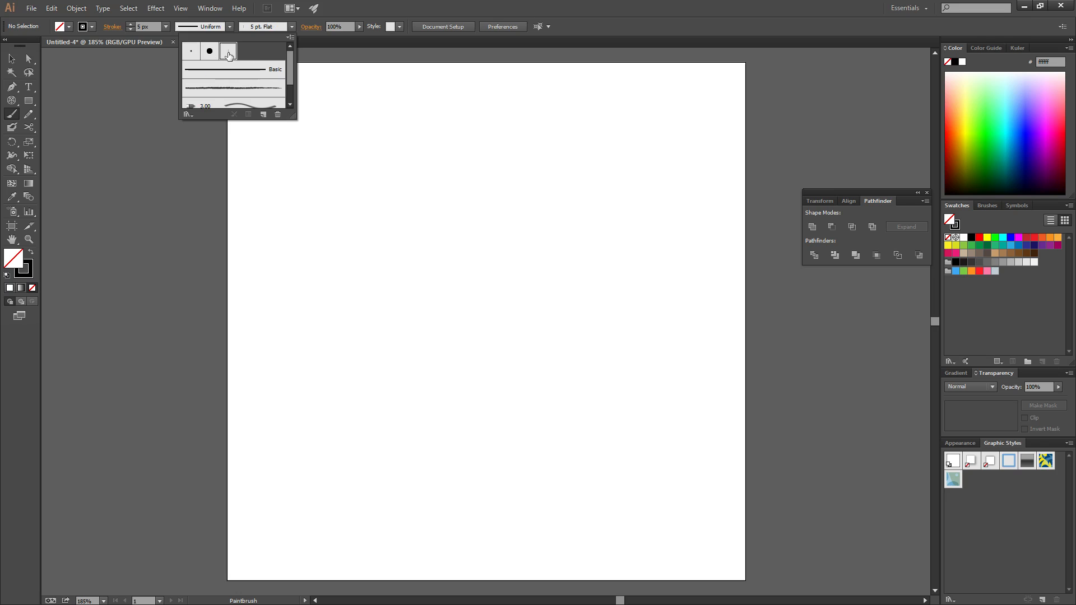
click(456, 97)
mouse_move(456, 90)
mouse_down()
mouse_move(427, 231)
mouse_move(471, 414)
mouse_move(324, 409)
mouse_move(338, 216)
mouse_move(361, 113)
mouse_move(335, 103)
mouse_up()
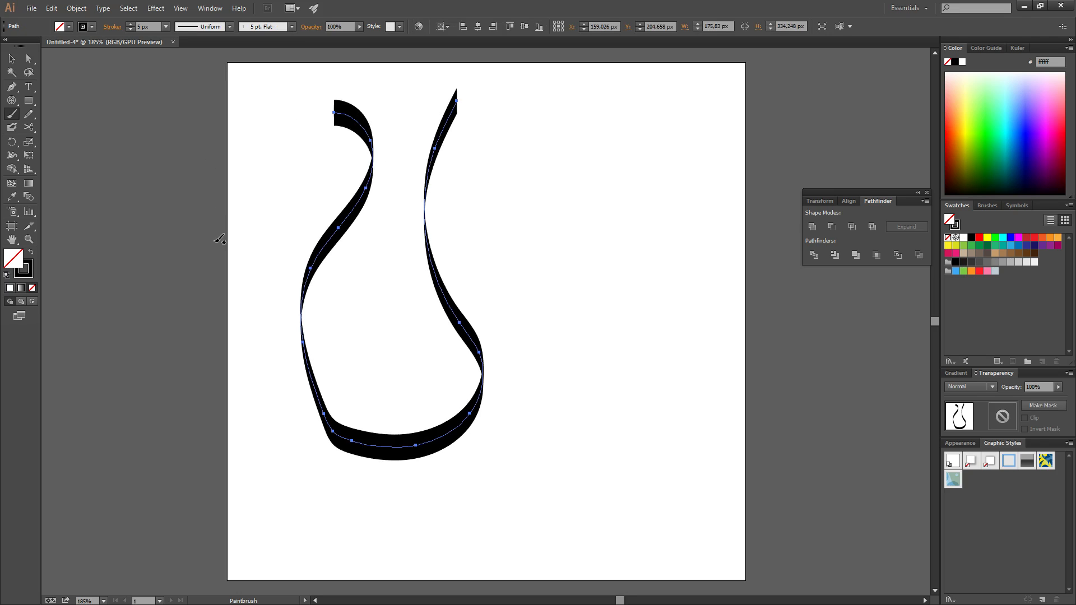
key(ctrl+z)
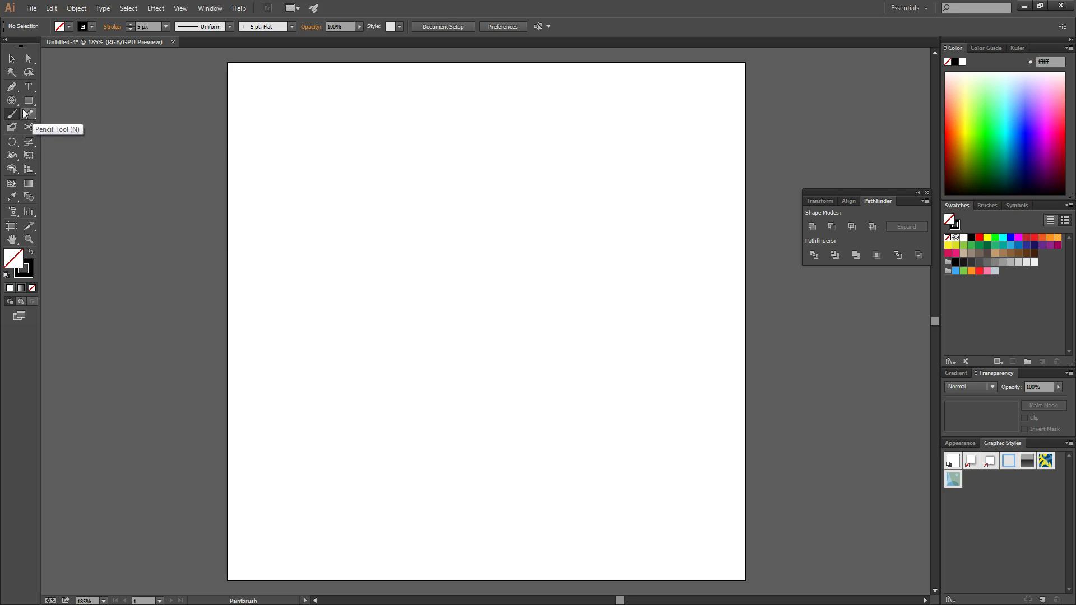
click(483, 234)
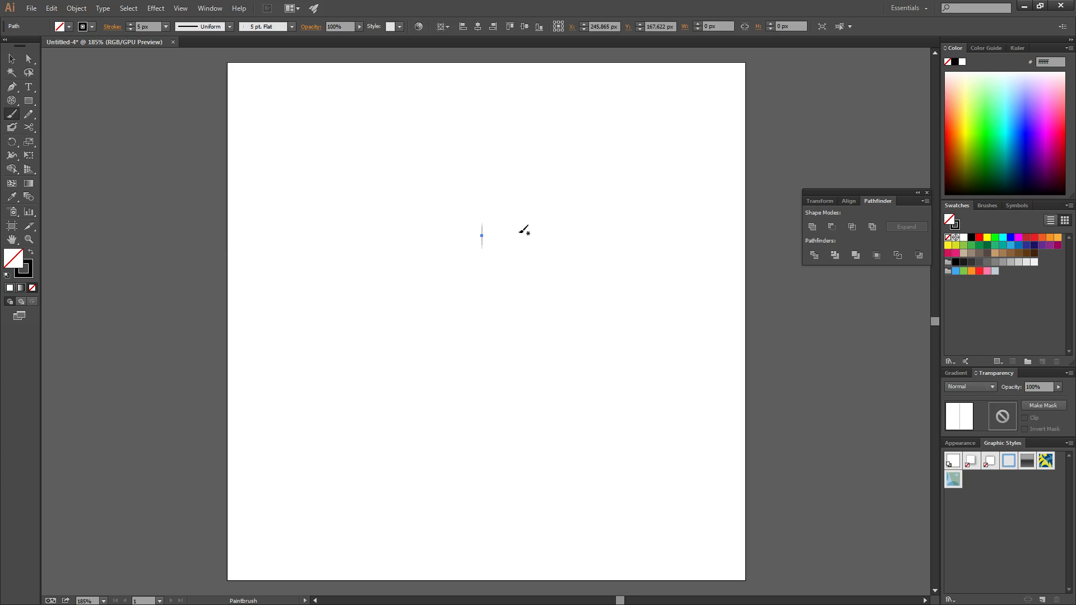
key(ctrl+z)
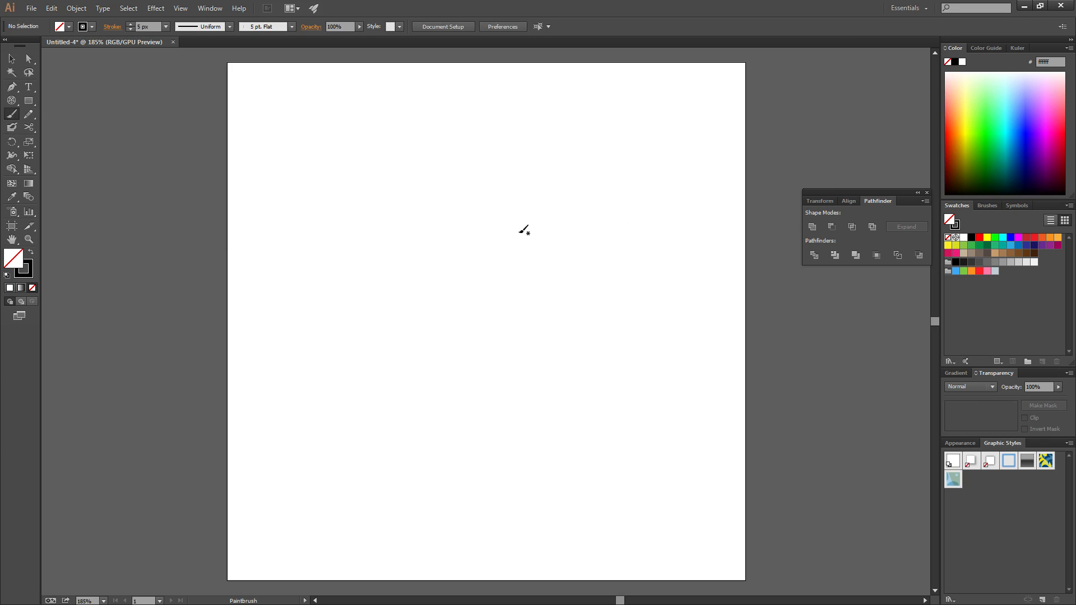
Set the Paintbrush fidelity fully to Accurate, test it with a short stroke about 14 × 47 px, and undo the stroke
double_click(11, 115)
mouse_move(537, 209)
mouse_down()
mouse_move(628, 158)
mouse_move(140, 189)
mouse_move(149, 190)
mouse_up()
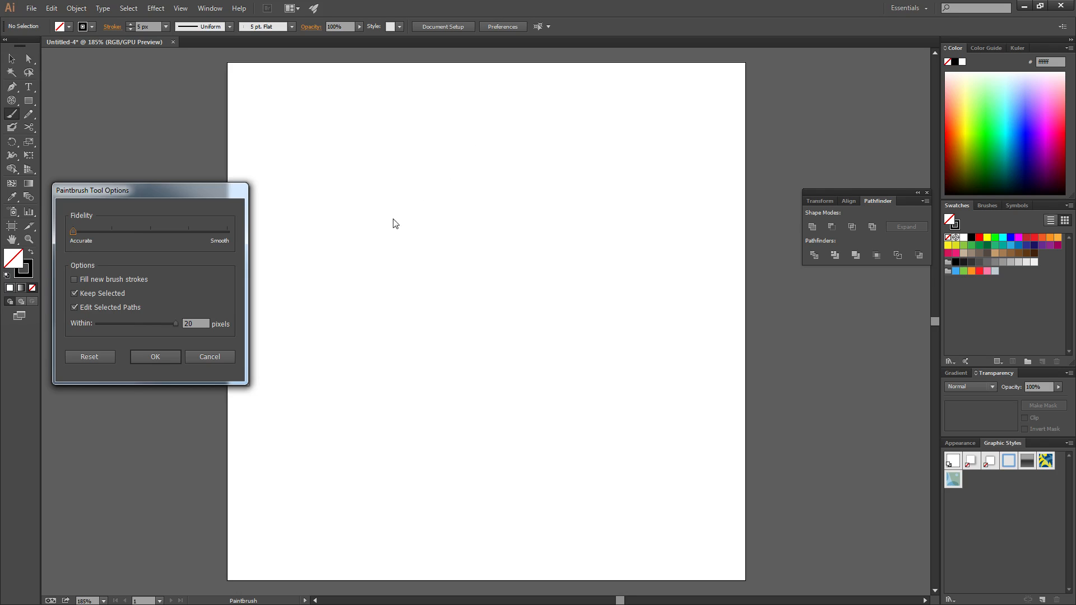
click(163, 357)
drag(417, 96, 403, 157)
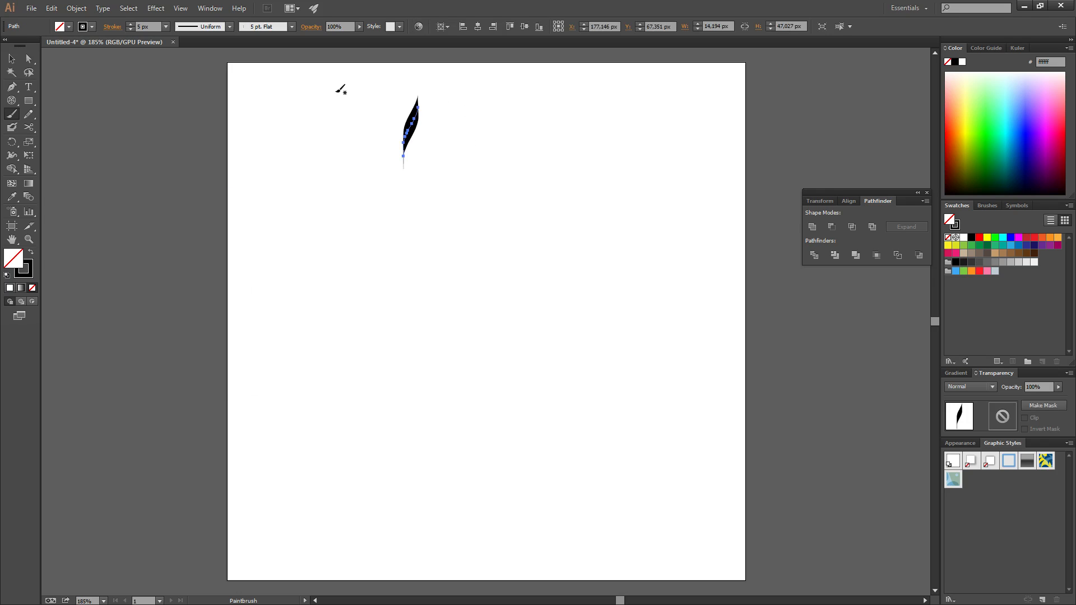
key(ctrl+z)
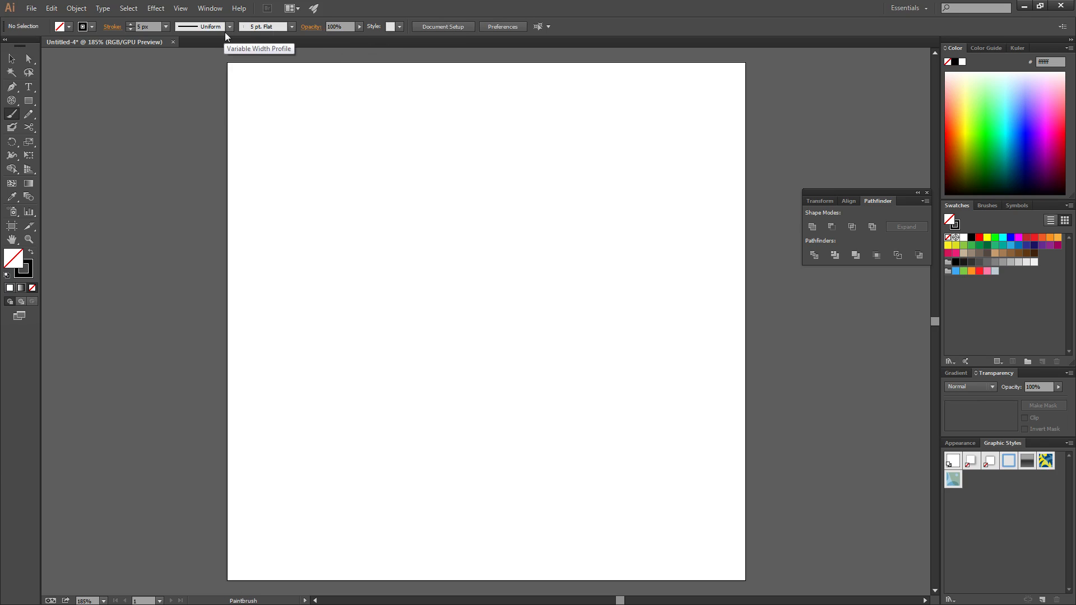
Paint a wavy vertical line about 43 × 355 px using the 3 pt. Round brush with a 1 px stroke
click(275, 26)
click(193, 50)
click(256, 72)
click(608, 5)
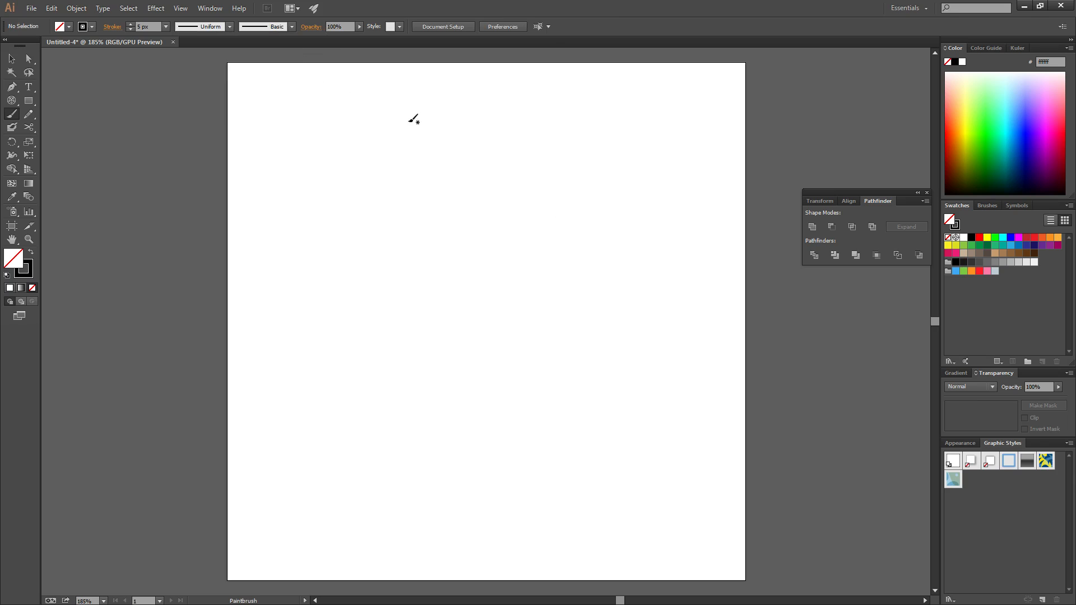
mouse_move(364, 101)
mouse_down()
mouse_move(386, 128)
mouse_move(389, 156)
mouse_move(370, 202)
mouse_move(405, 269)
mouse_move(380, 352)
mouse_move(412, 417)
mouse_move(378, 471)
mouse_up()
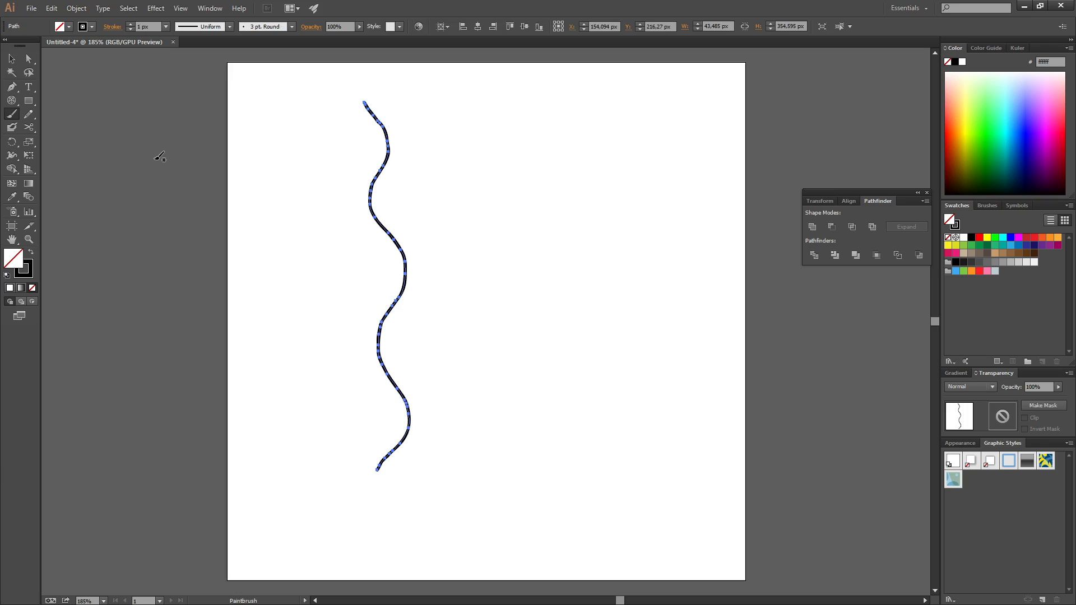
Inspect the wavy line's anchor points and move the anchor near its upper end down and to the left, making a sharp kink
click(29, 58)
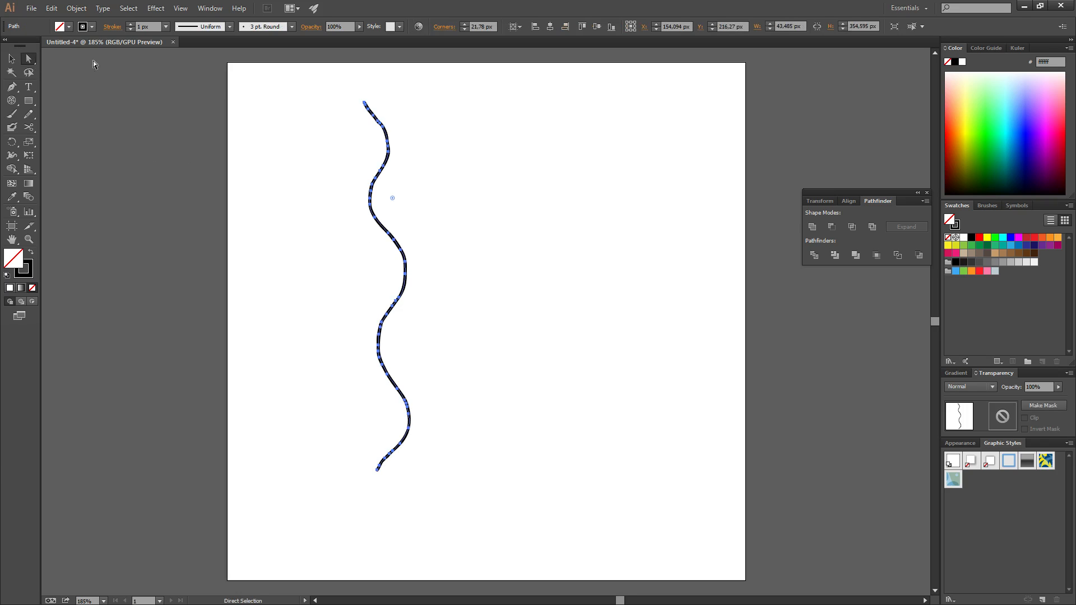
click(454, 123)
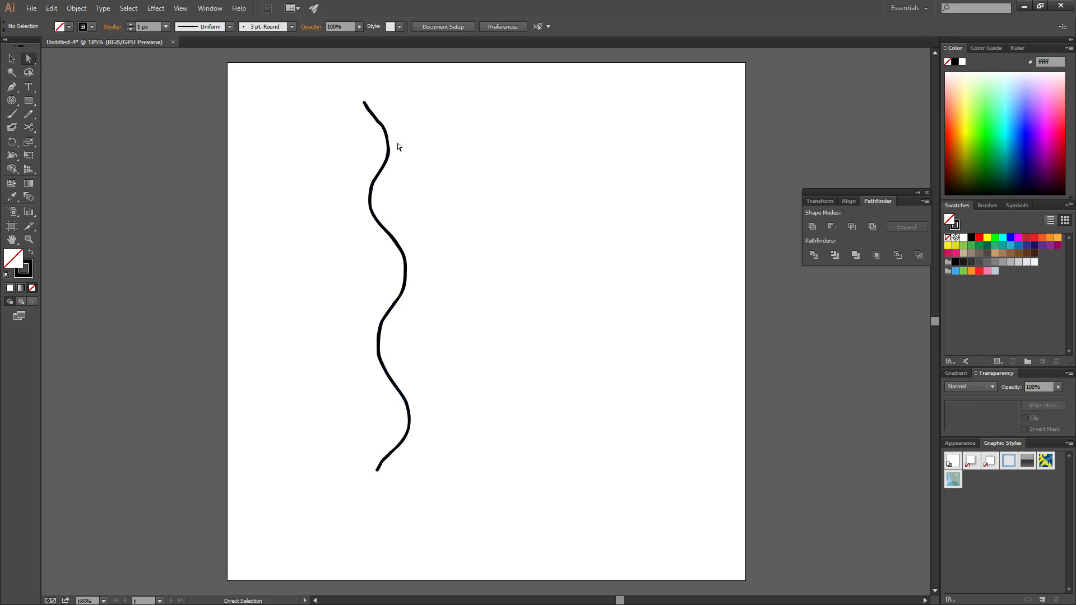
click(403, 252)
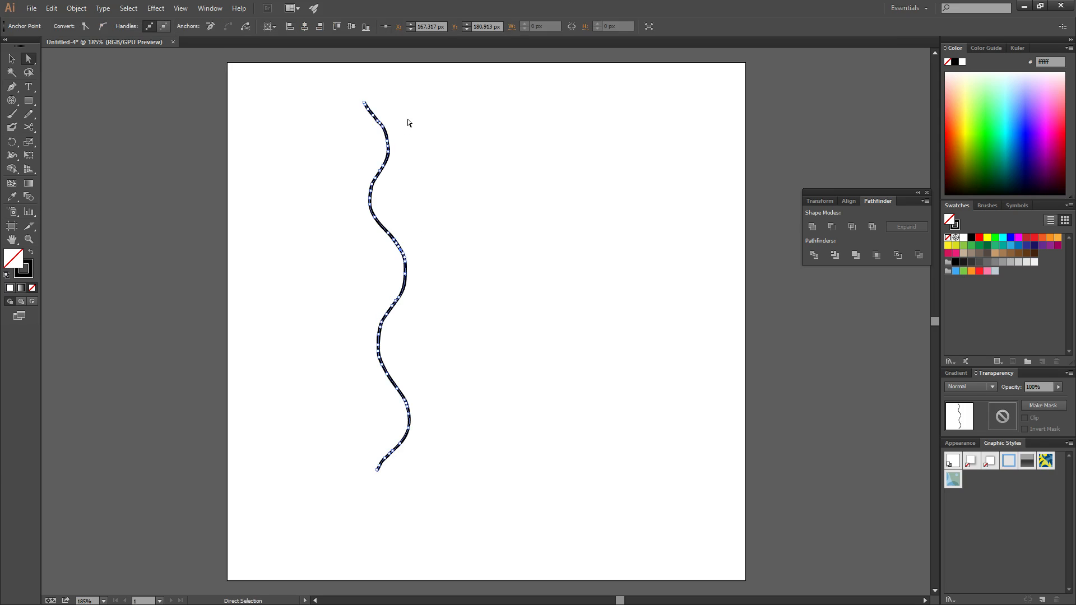
click(368, 102)
scroll(420, 147, up, 2)
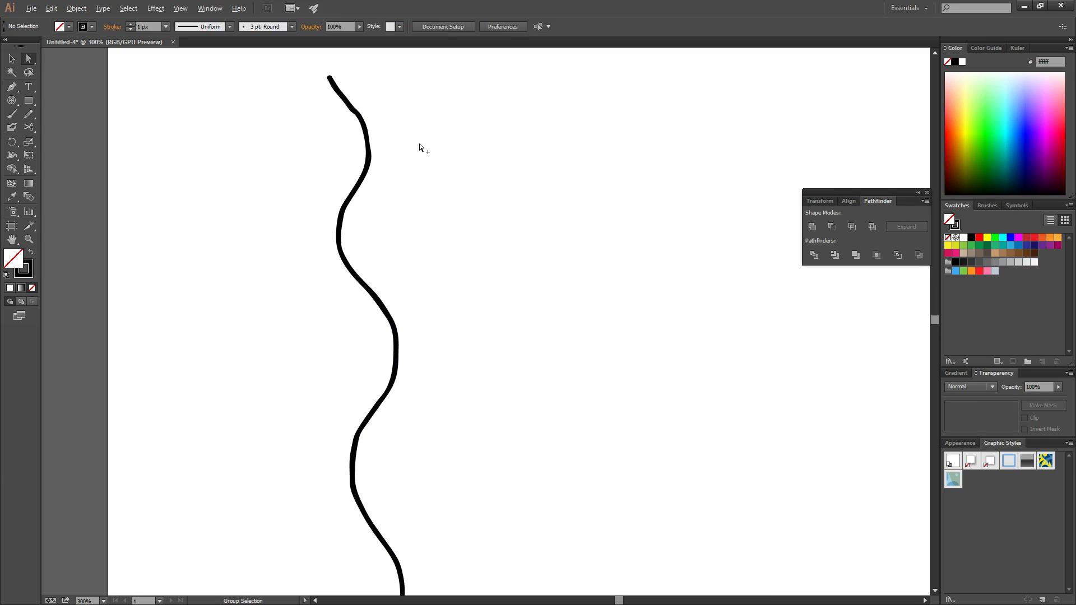
click(352, 109)
click(388, 113)
click(336, 89)
drag(337, 89, 306, 118)
click(361, 98)
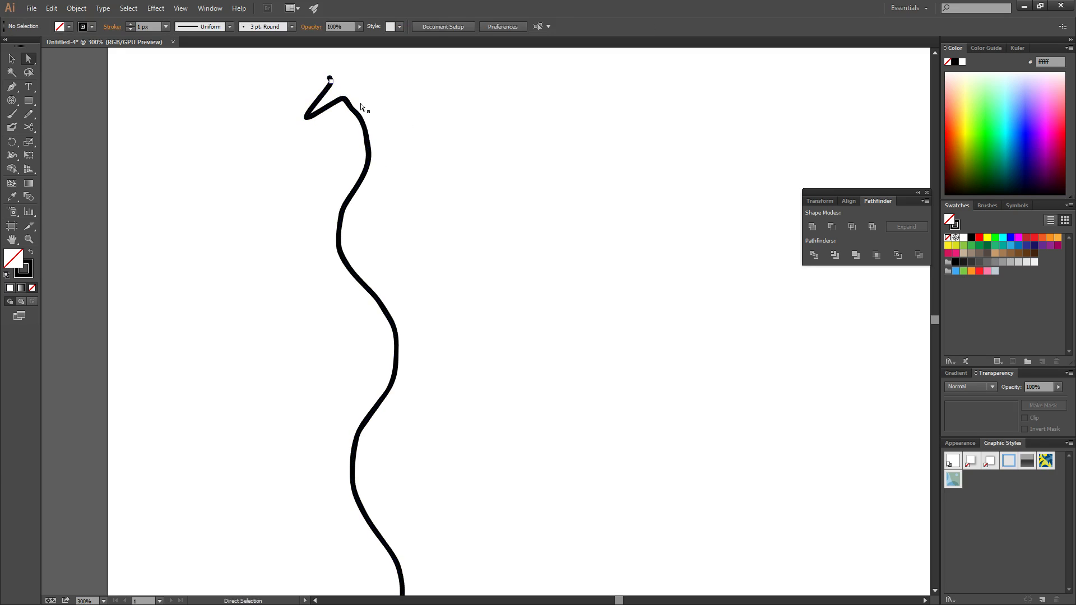
scroll(456, 243, down, 2)
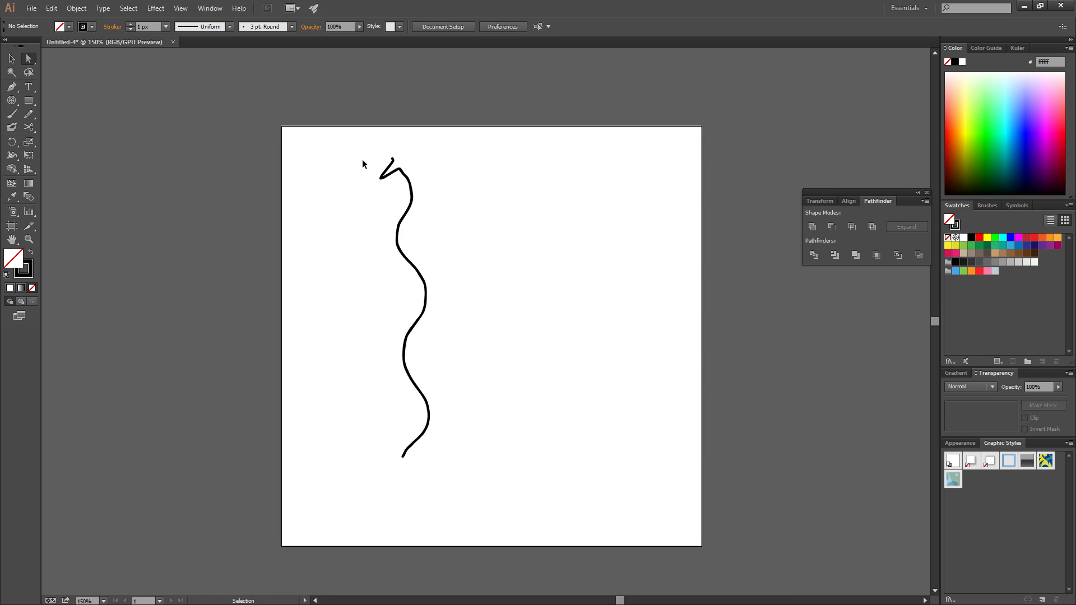
Undo the anchor move and clear the wavy line from the artboard
key(ctrl+z)
key(ctrl+z)
drag(354, 142, 506, 510)
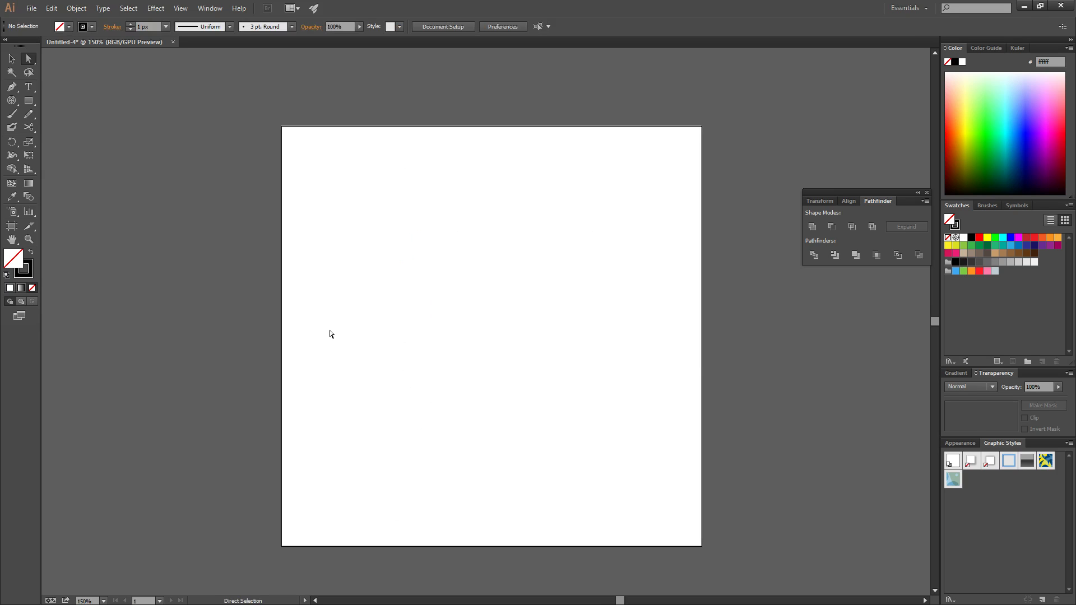
Set the Paintbrush fidelity fully to Smooth, keeping the other tool options as they are
double_click(11, 114)
drag(160, 200, 177, 225)
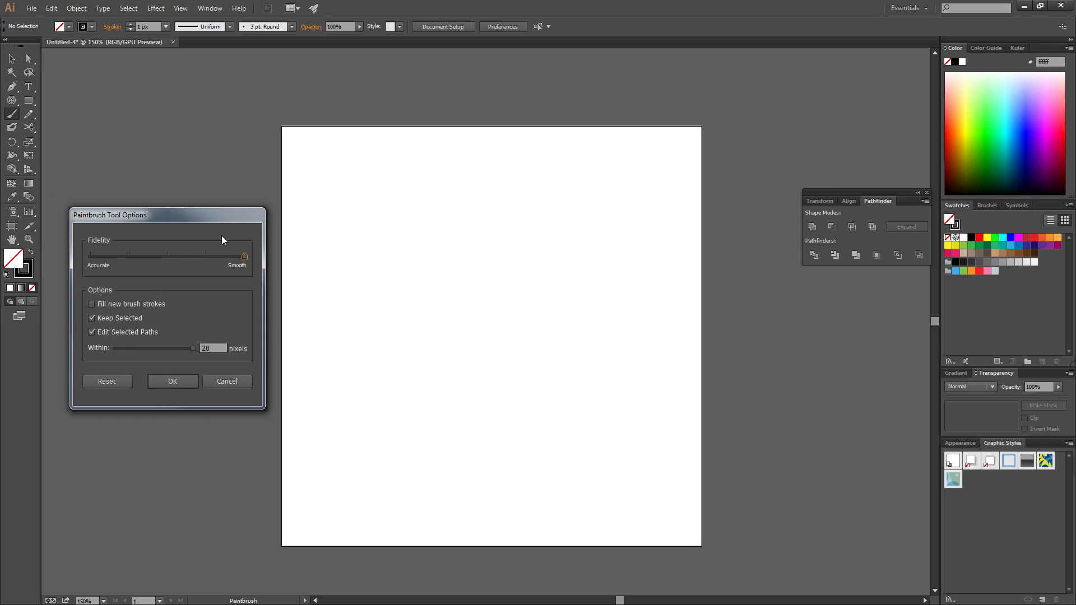
click(173, 382)
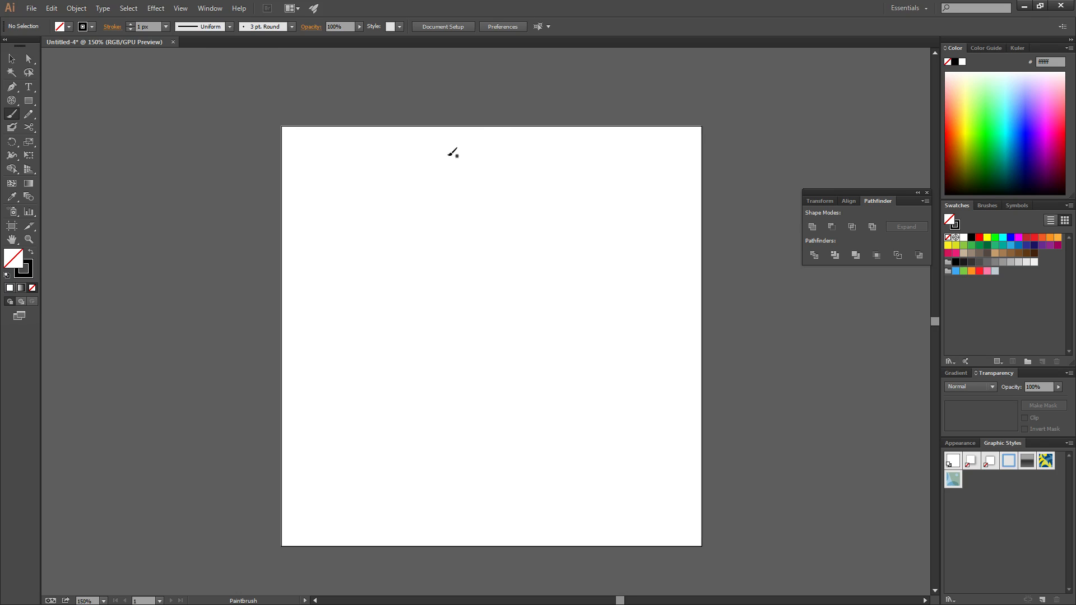
Paint a gently wavy vertical stroke about 18 × 365 px and a nearly straight one about 7 × 414 px beside it
mouse_move(425, 149)
mouse_down()
mouse_move(423, 244)
mouse_move(438, 352)
mouse_move(429, 457)
mouse_up()
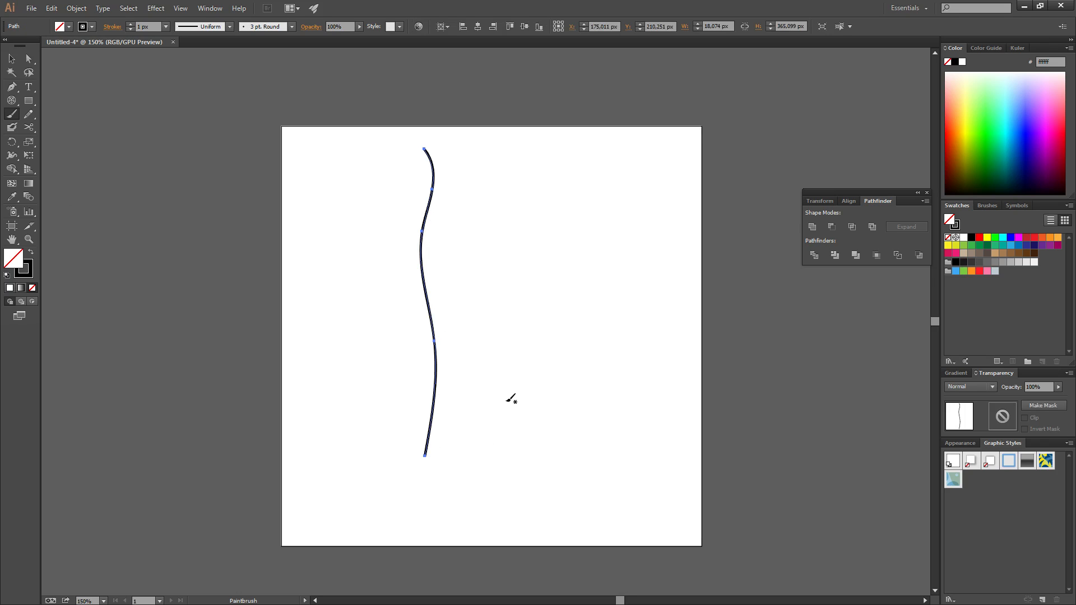
drag(533, 144, 541, 494)
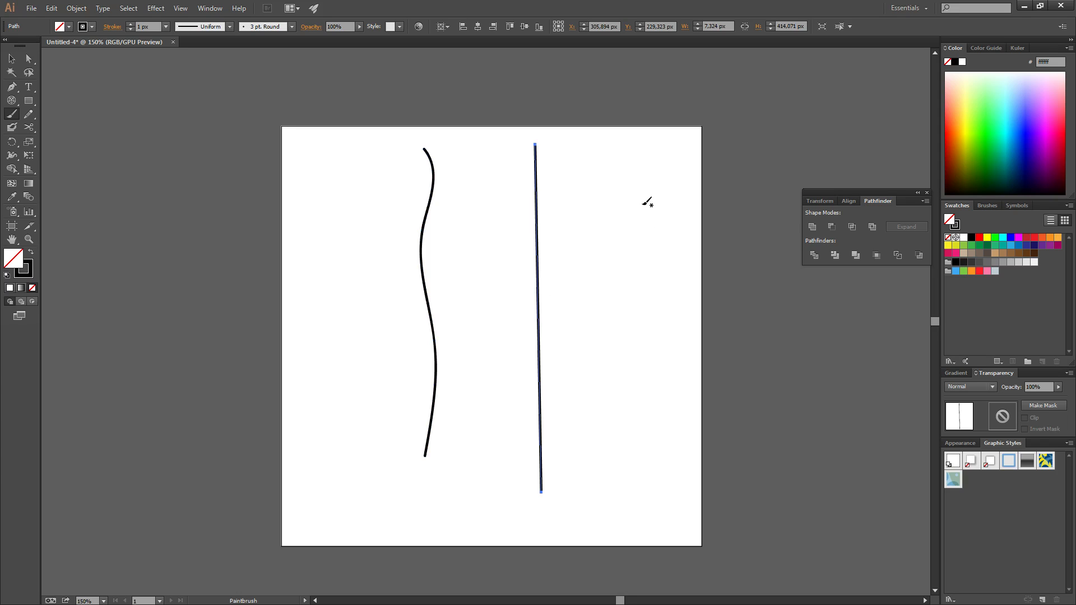
Reshape the nearly straight stroke by moving its upper anchor right and down and swinging that anchor's handle left into an arc
click(29, 59)
mouse_move(535, 144)
mouse_down()
mouse_move(654, 197)
mouse_move(642, 180)
mouse_up()
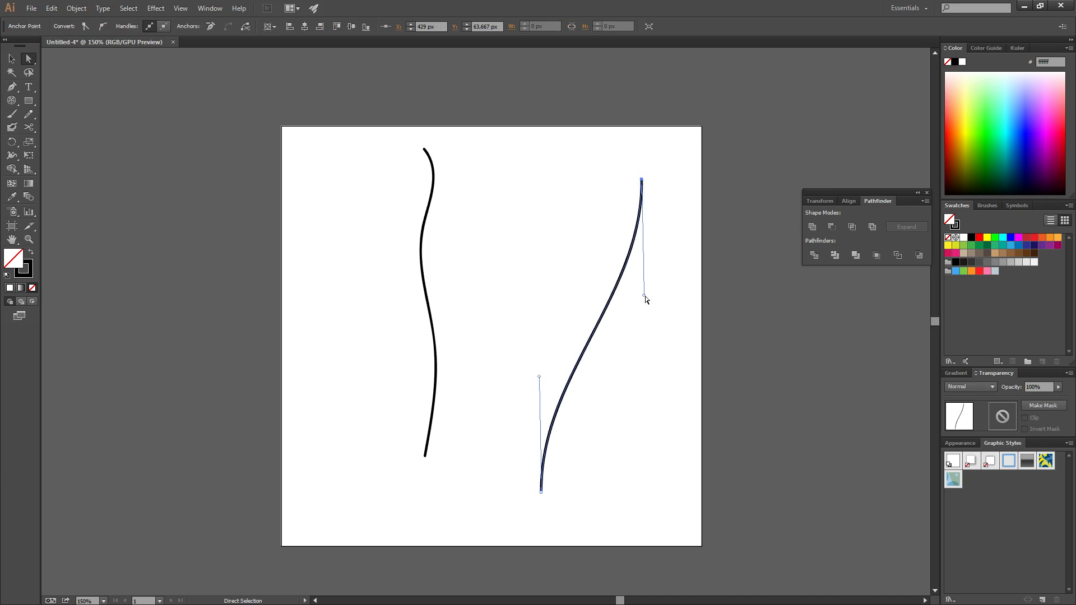
drag(645, 297, 495, 205)
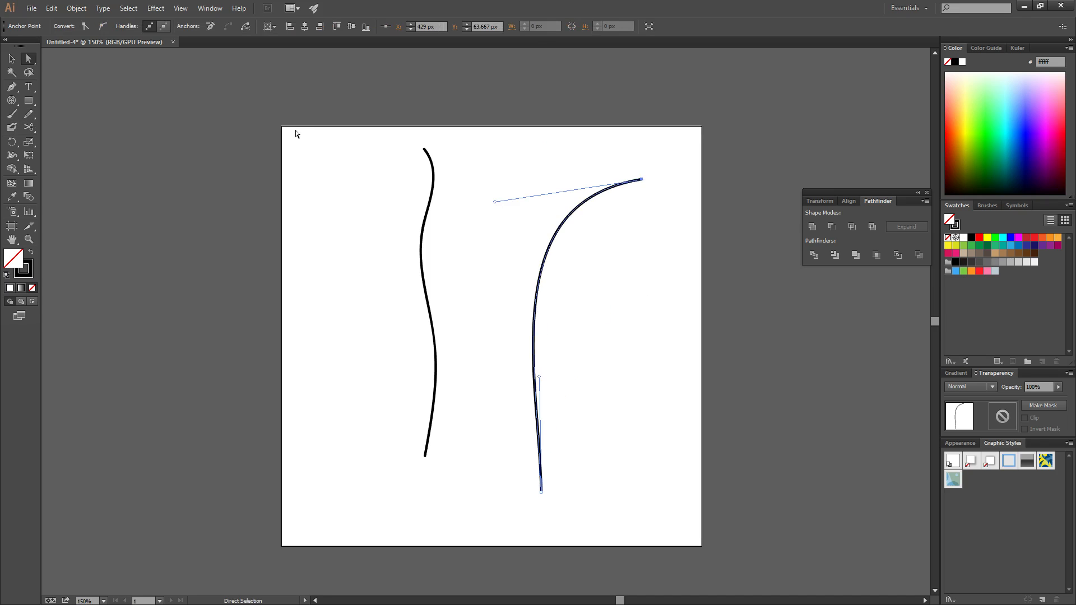
Delete both painted strokes from the artboard
drag(250, 85, 765, 512)
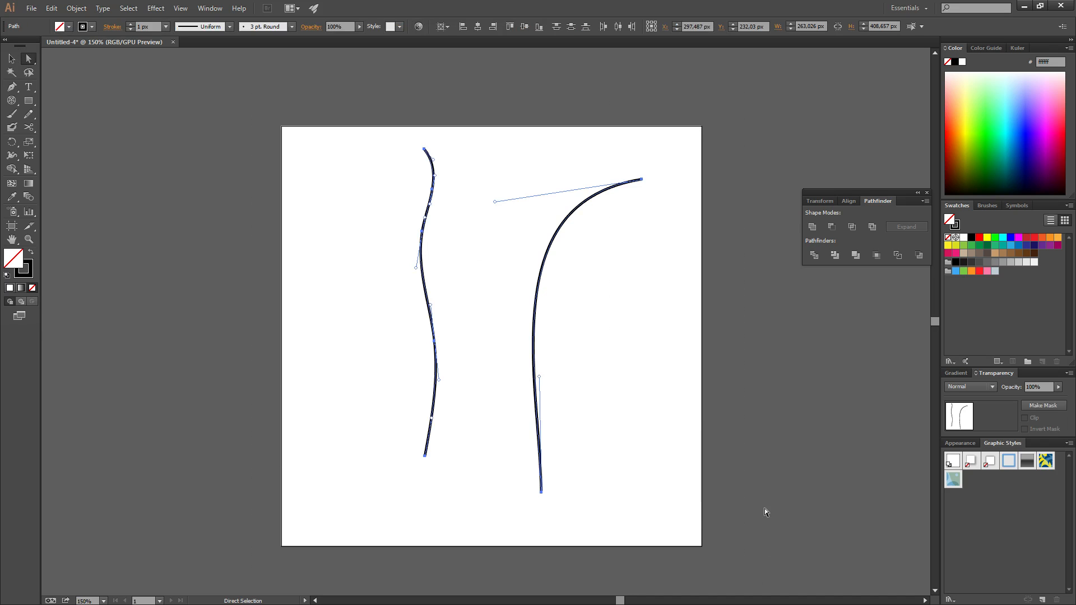
key(Delete)
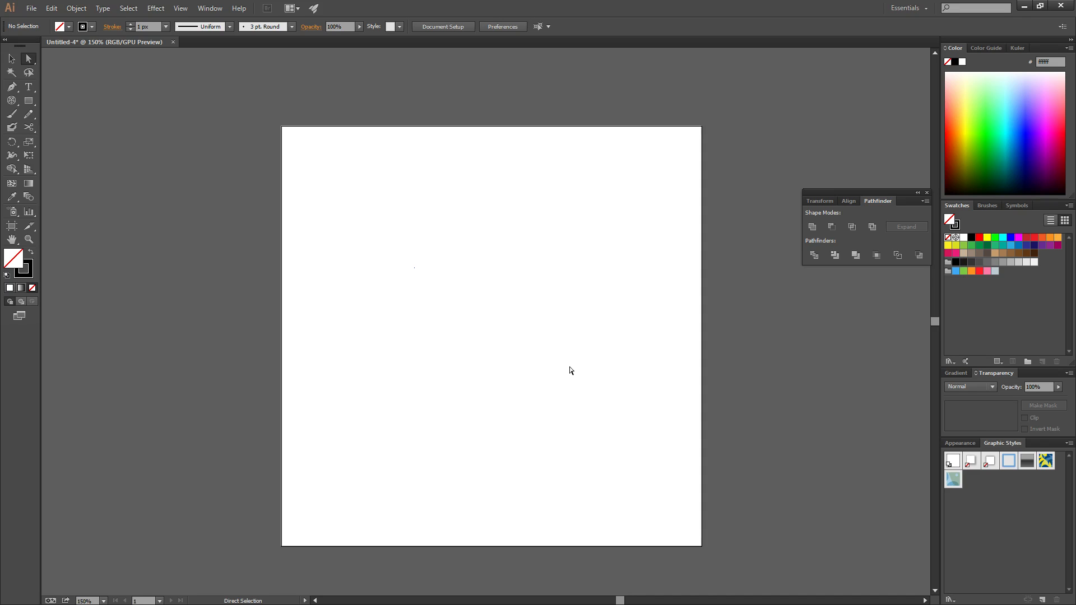
Set the Paintbrush stroke's variable width profile to Width Profile 3
click(12, 115)
click(112, 28)
click(92, 199)
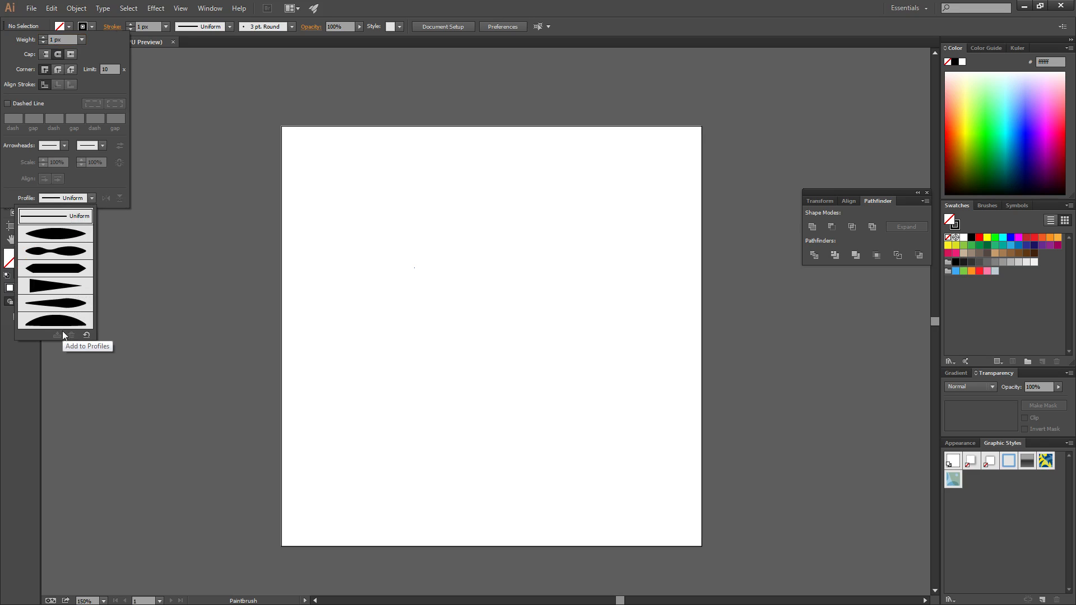
click(65, 274)
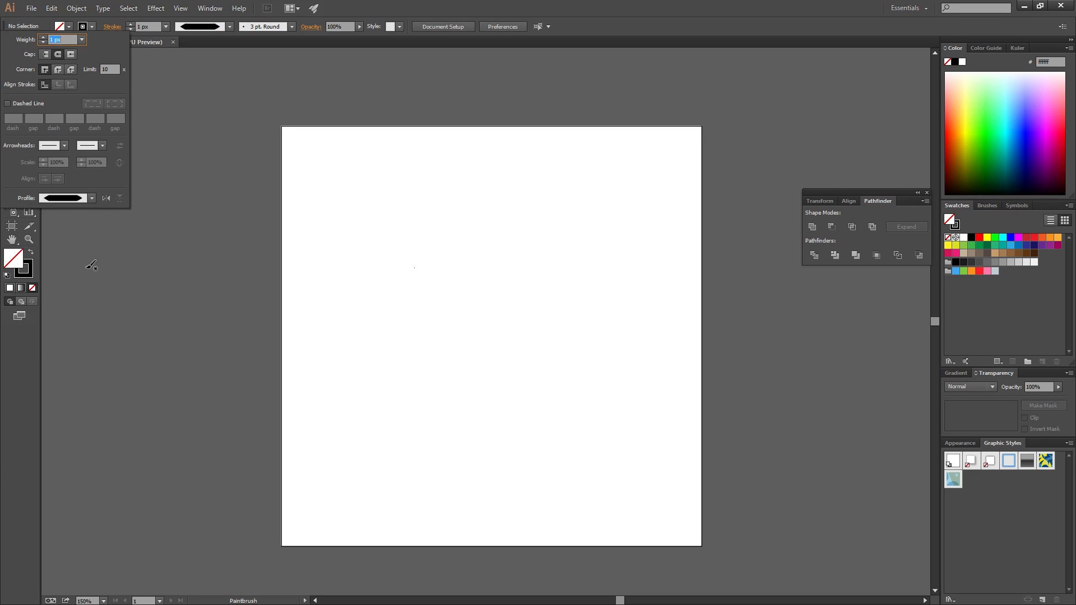
click(478, 148)
Paint two curved strokes, about 95 × 362 px and 116 × 487 px, and undo both
mouse_move(451, 171)
mouse_down()
mouse_move(428, 361)
mouse_move(373, 479)
mouse_up()
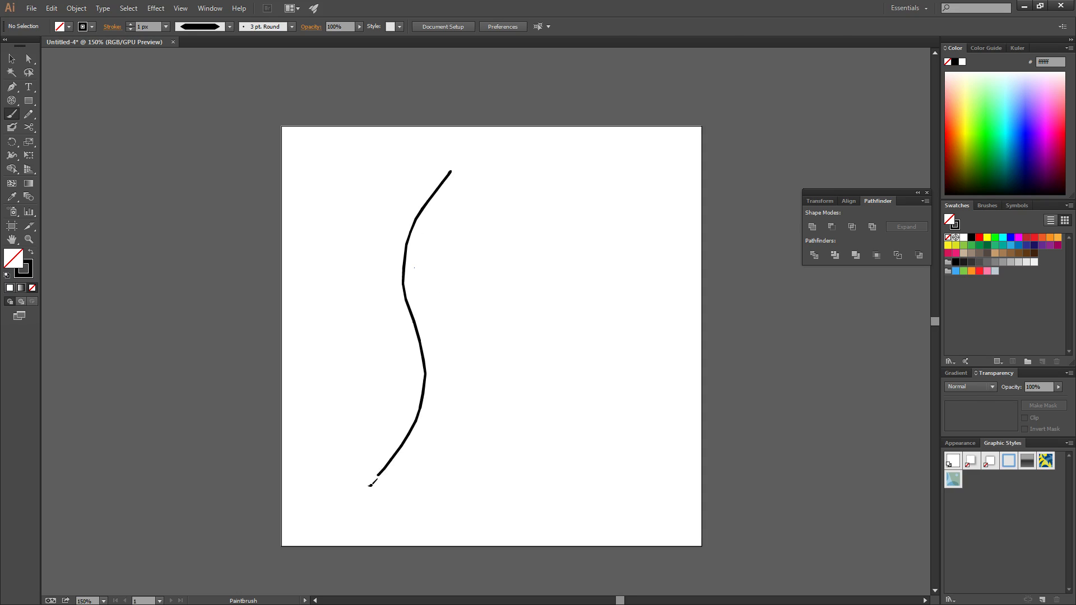
drag(507, 180, 536, 590)
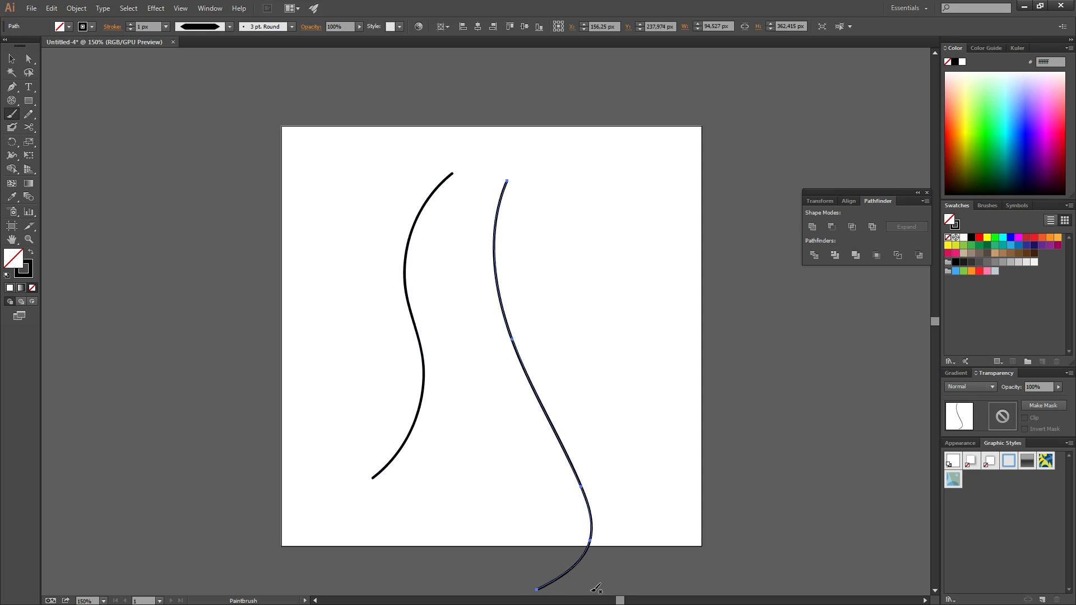
key(ctrl+z)
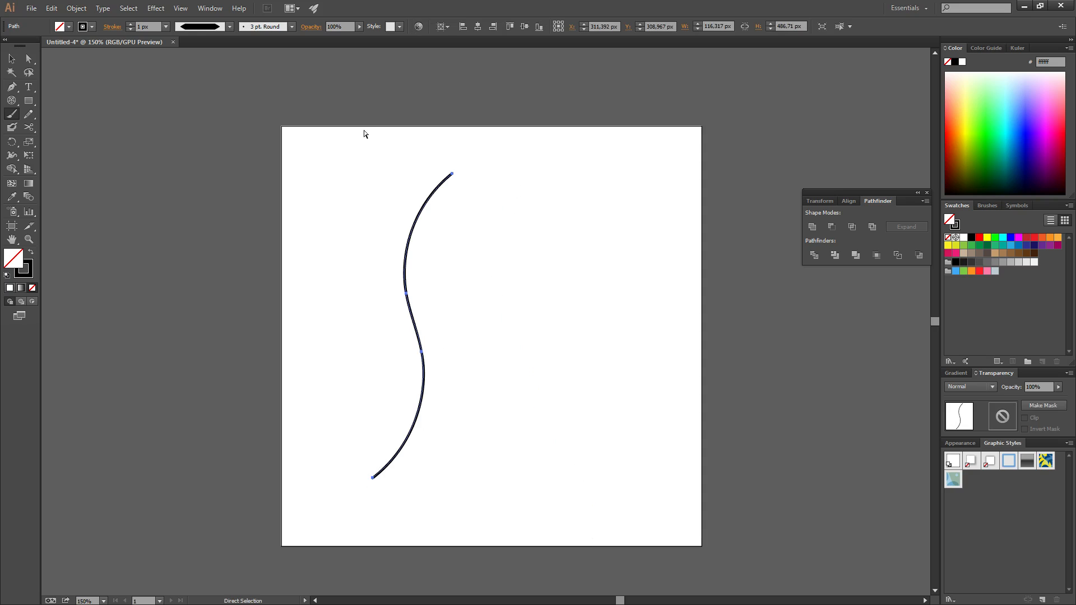
key(ctrl+z)
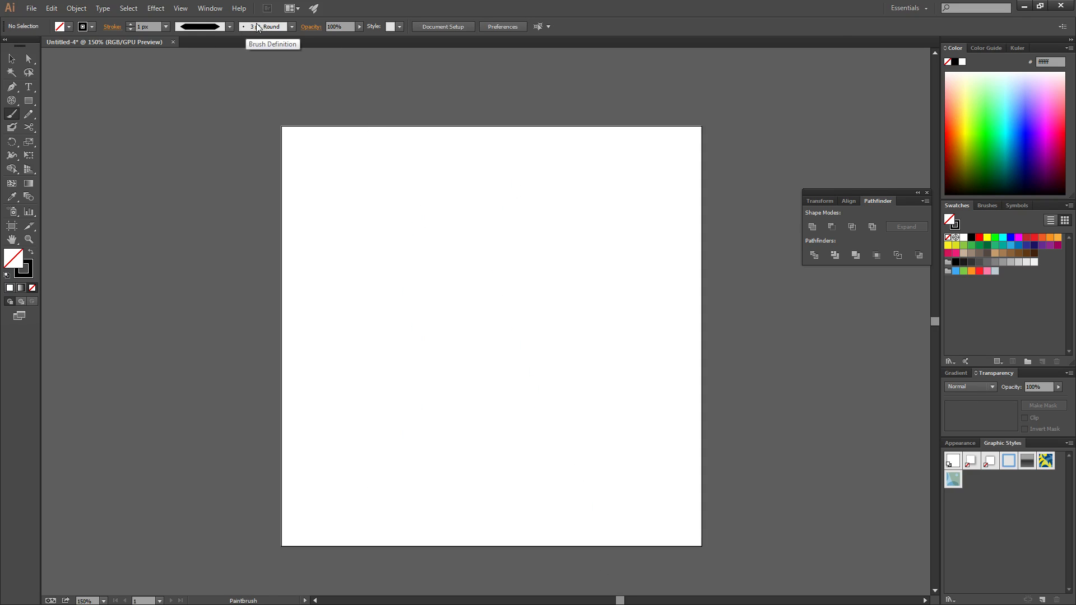
Set the stroke weight to 5 px and paint a curved vertical stroke about 118 × 385 px across the artboard's middle
click(130, 24)
click(130, 24)
click(130, 24)
click(130, 24)
mouse_move(510, 157)
mouse_down()
mouse_move(509, 186)
mouse_move(428, 278)
mouse_move(444, 449)
mouse_move(411, 484)
mouse_up()
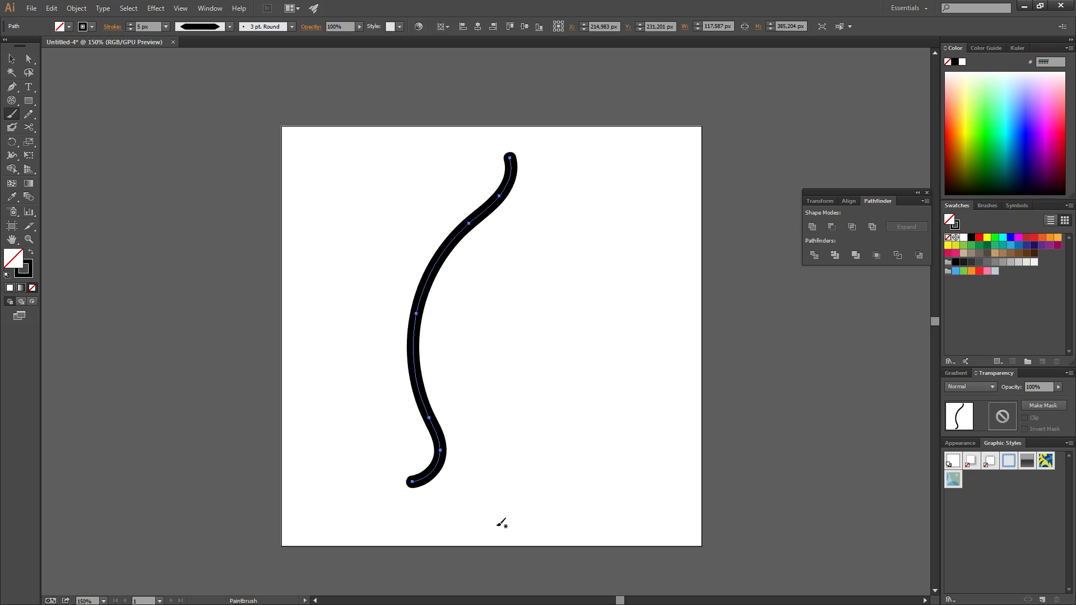
Apply Width Profile 4 and the Basic brush to the selected curved stroke
click(201, 27)
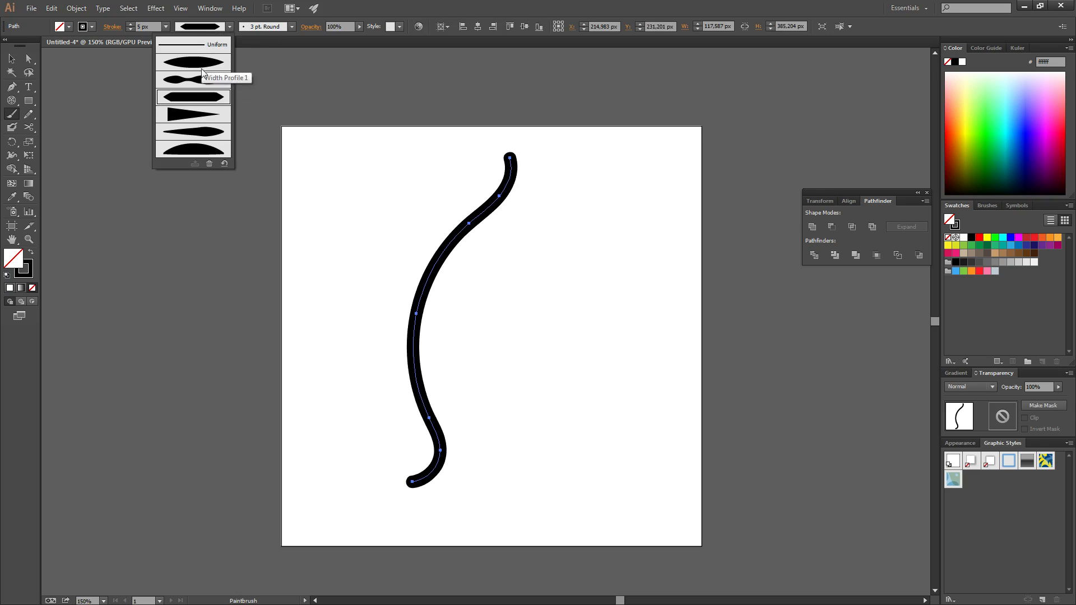
click(193, 115)
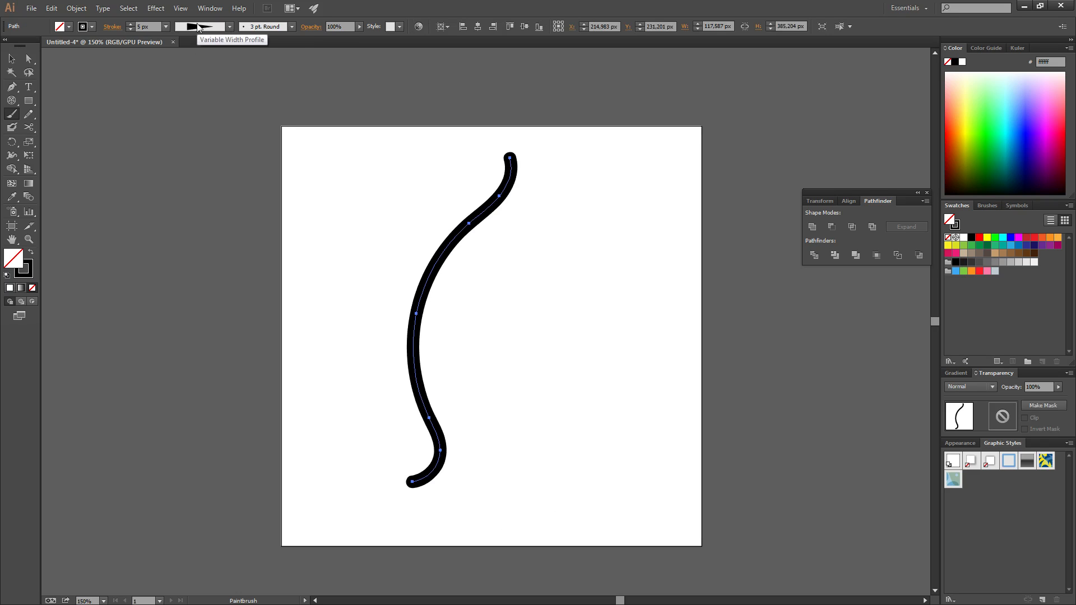
click(263, 27)
click(265, 70)
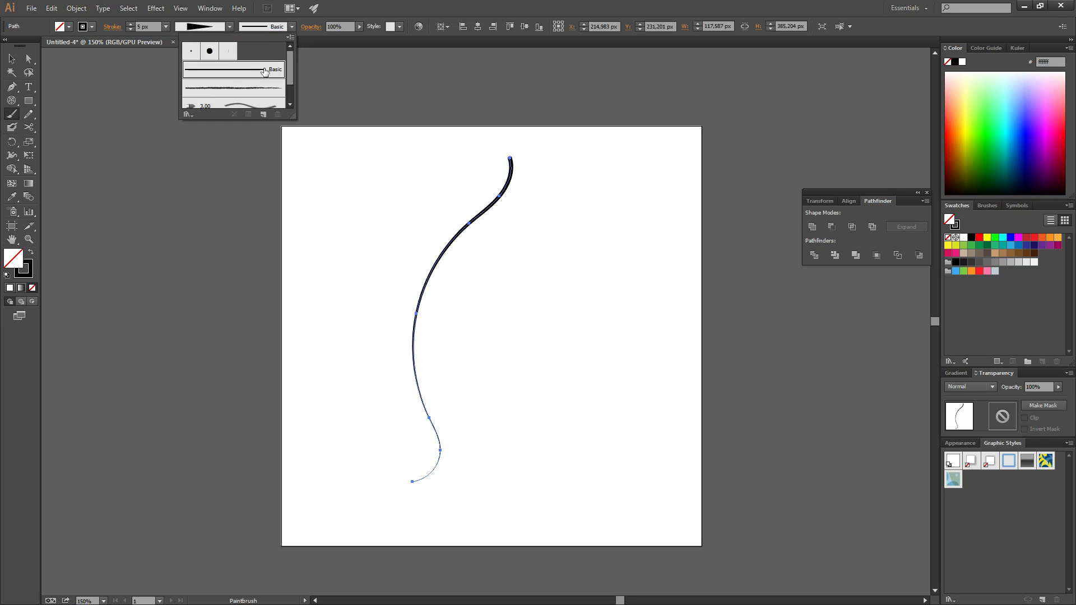
click(417, 5)
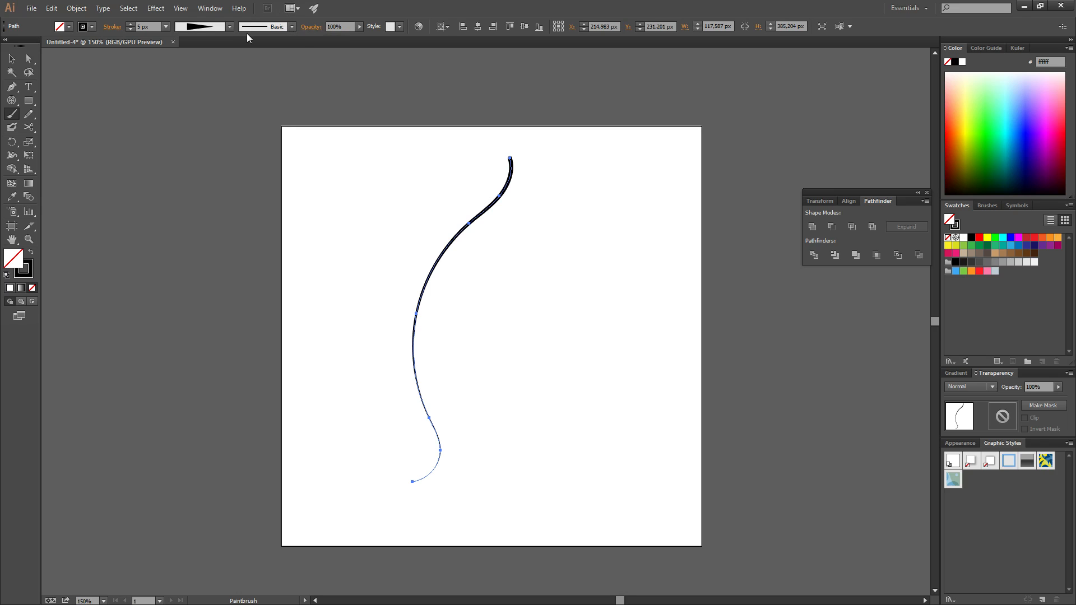
Change the curved stroke's width profile to Width Profile 3 and deselect it
click(230, 26)
click(199, 103)
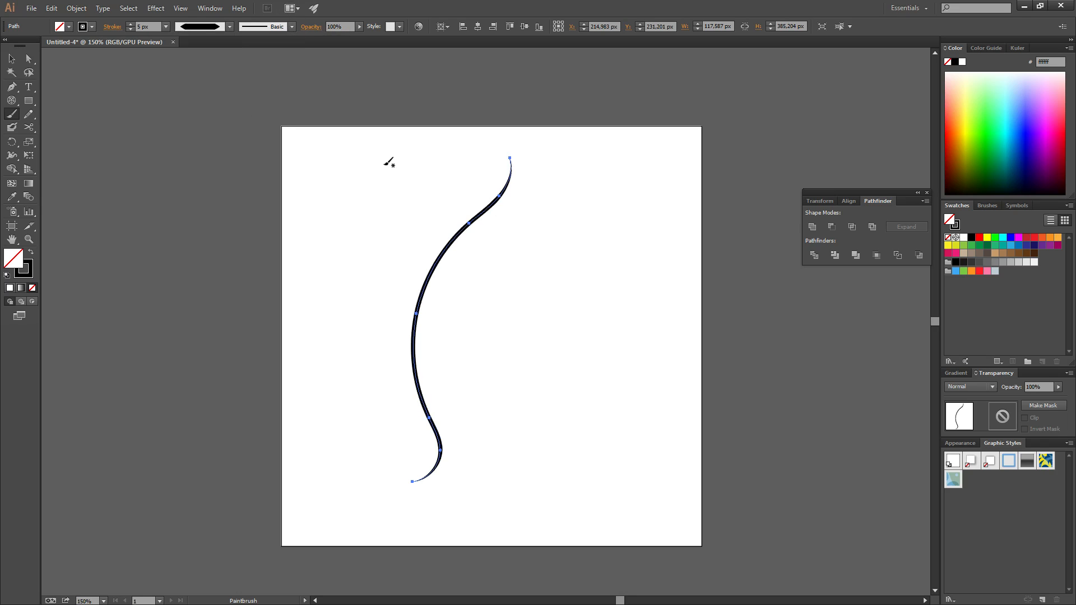
click(29, 58)
click(368, 199)
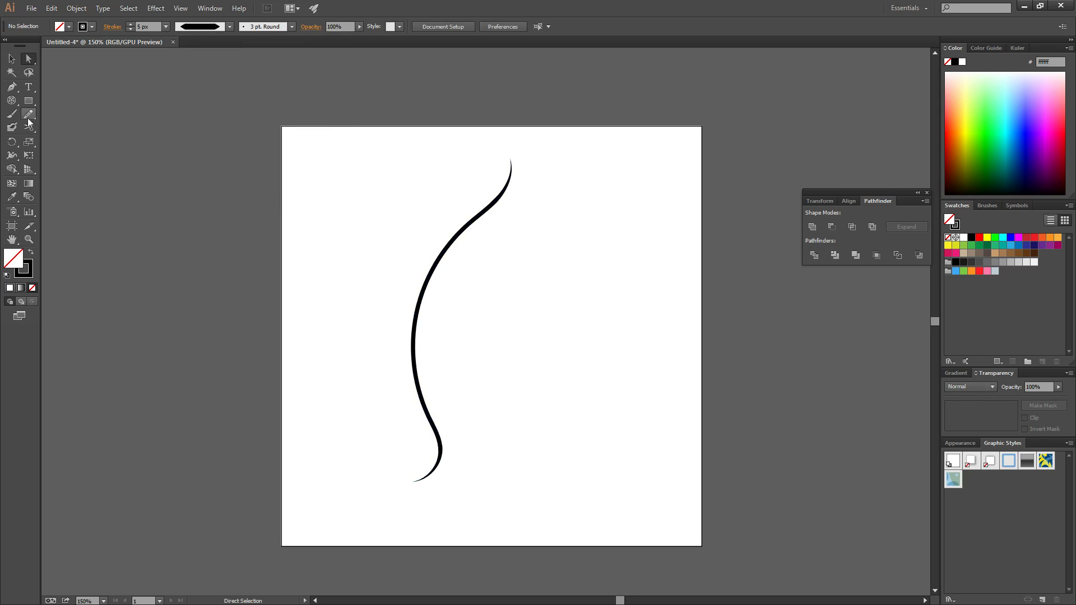
Paint a second wavy stroke about 88 × 390 px to the right and give it Width Profile 1 and the Basic brush
click(11, 115)
mouse_move(587, 155)
mouse_down()
mouse_move(544, 235)
mouse_move(542, 331)
mouse_move(548, 475)
mouse_move(586, 481)
mouse_up()
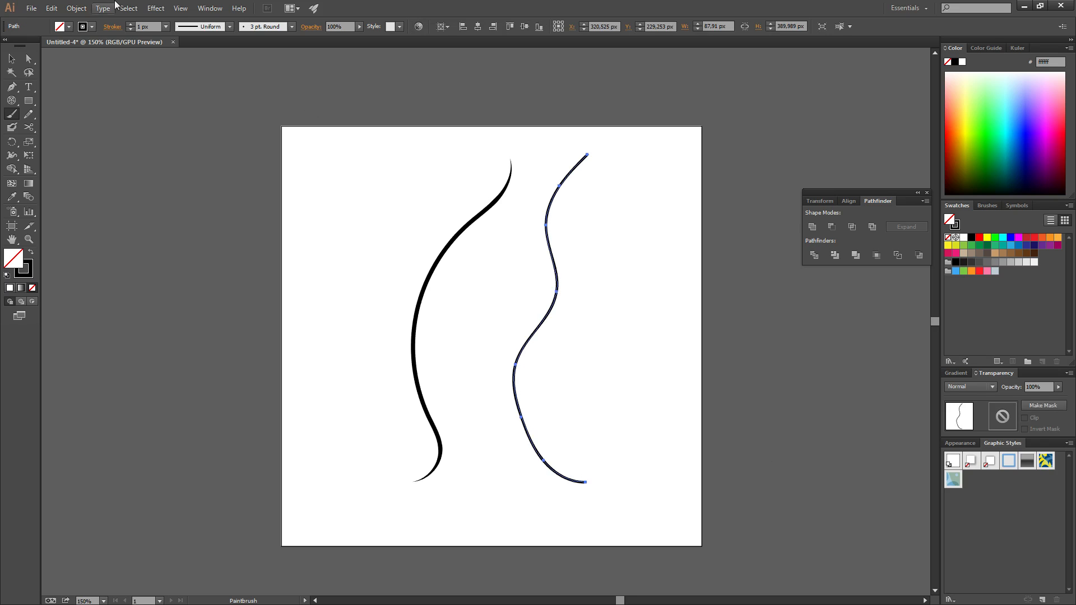
click(210, 26)
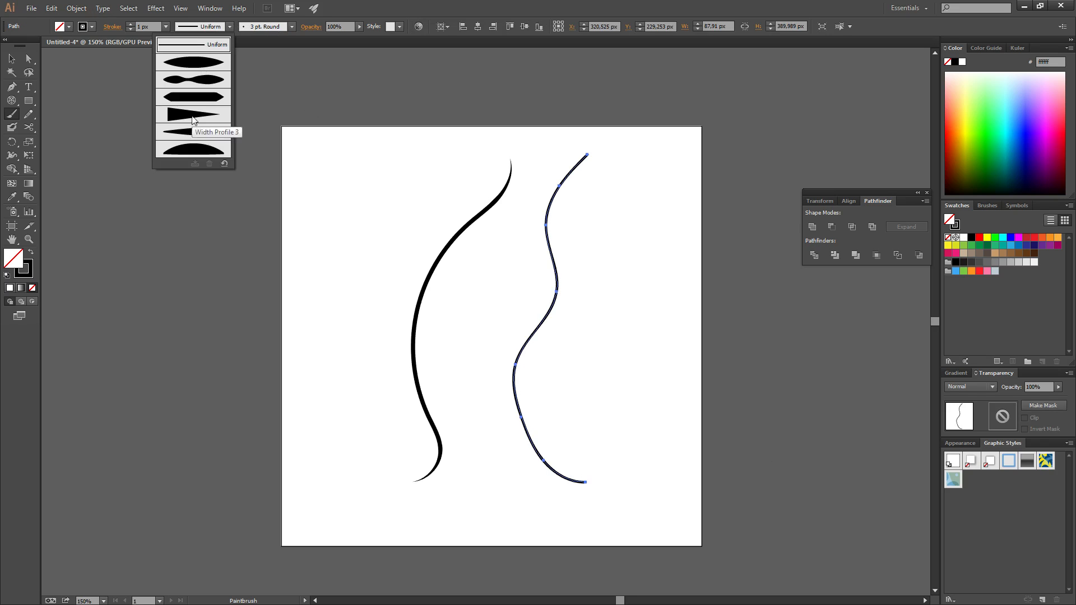
click(197, 67)
click(267, 26)
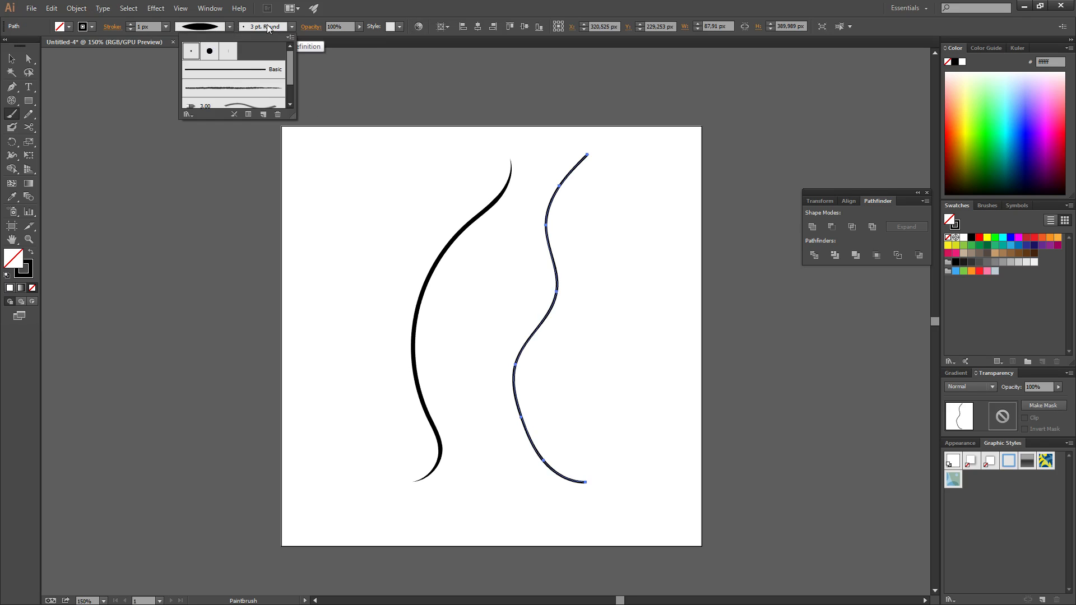
click(257, 75)
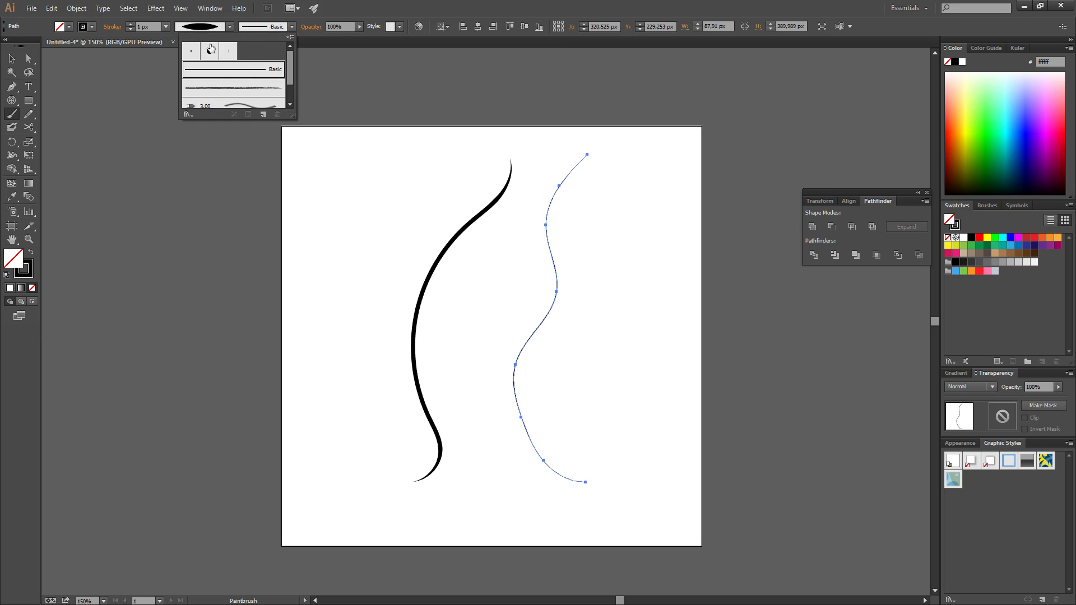
Set the second wavy stroke's weight to 8 px and deselect it
click(130, 24)
click(131, 24)
click(131, 24)
click(130, 24)
click(131, 24)
click(130, 24)
click(131, 24)
click(28, 58)
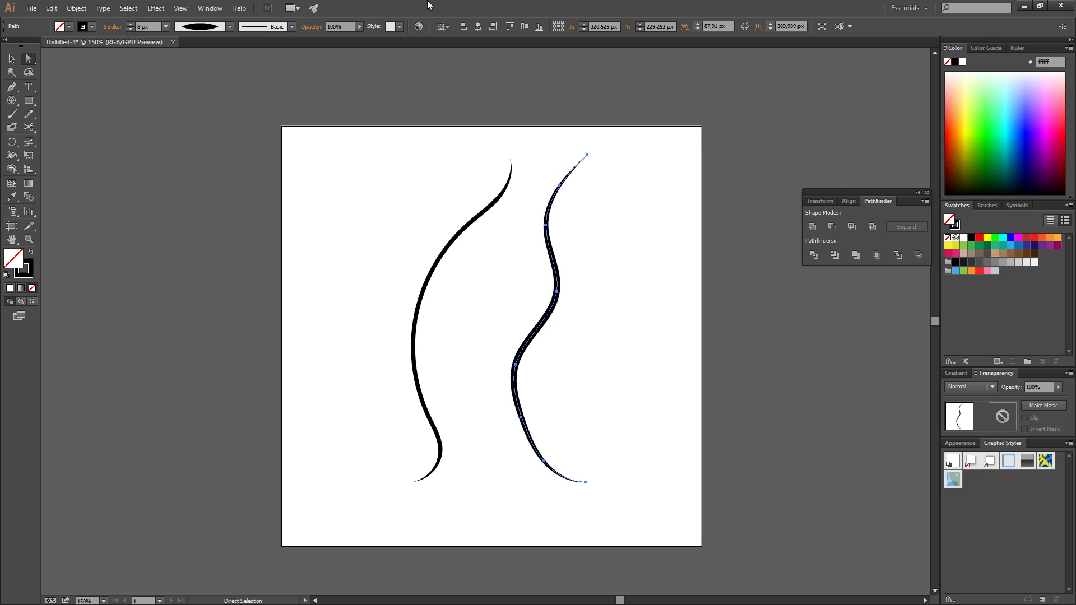
click(613, 279)
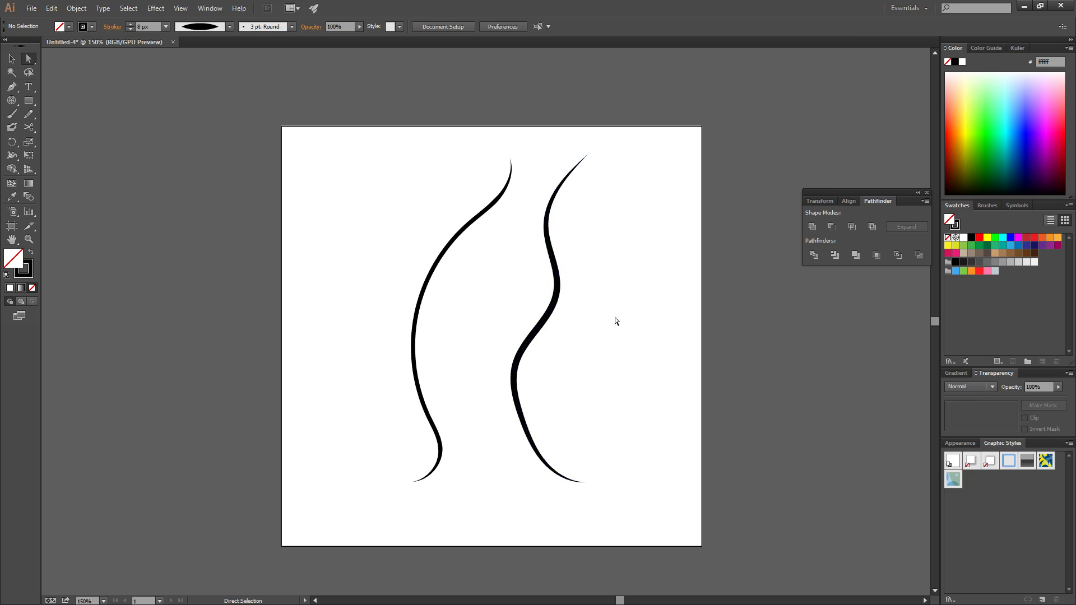
Reshape the second stroke into a wide bulge by moving its middle anchor to about X 355, Y 224 px and lengthening its lower handle
click(555, 286)
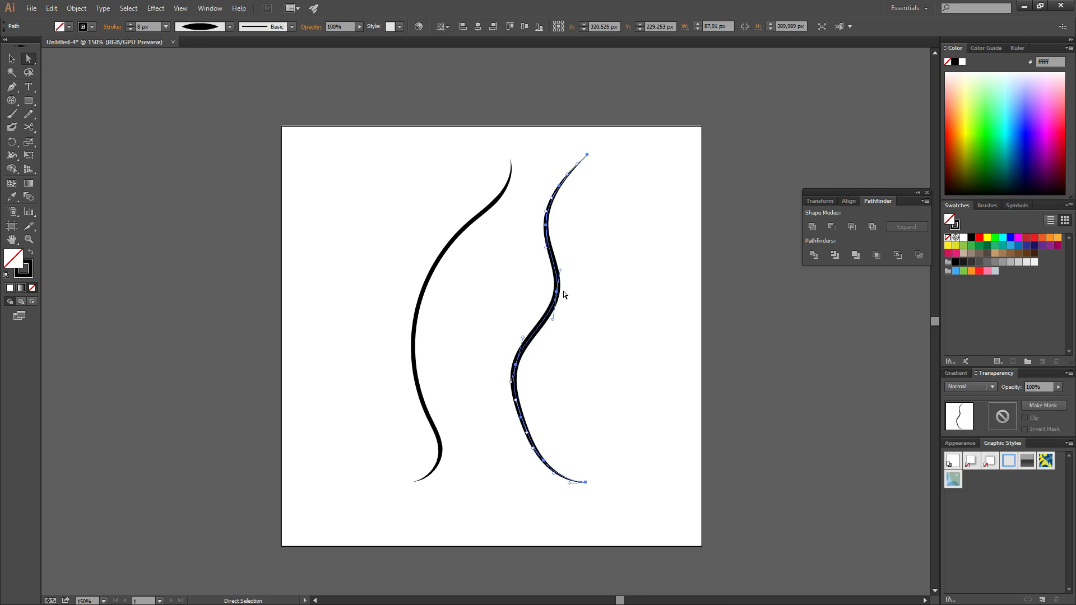
drag(557, 292, 594, 301)
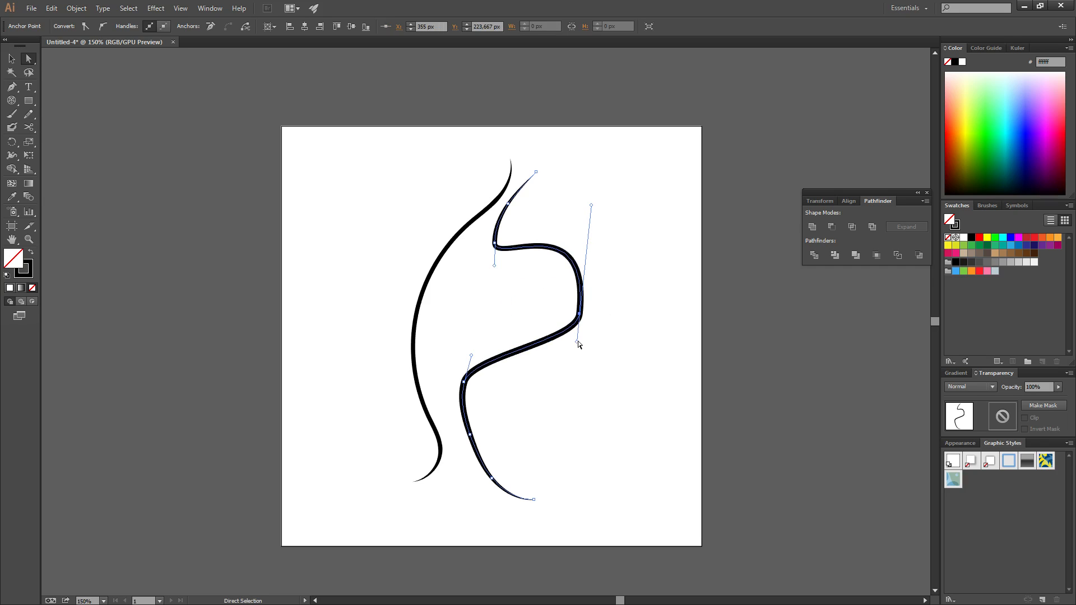
drag(578, 341, 589, 454)
click(661, 302)
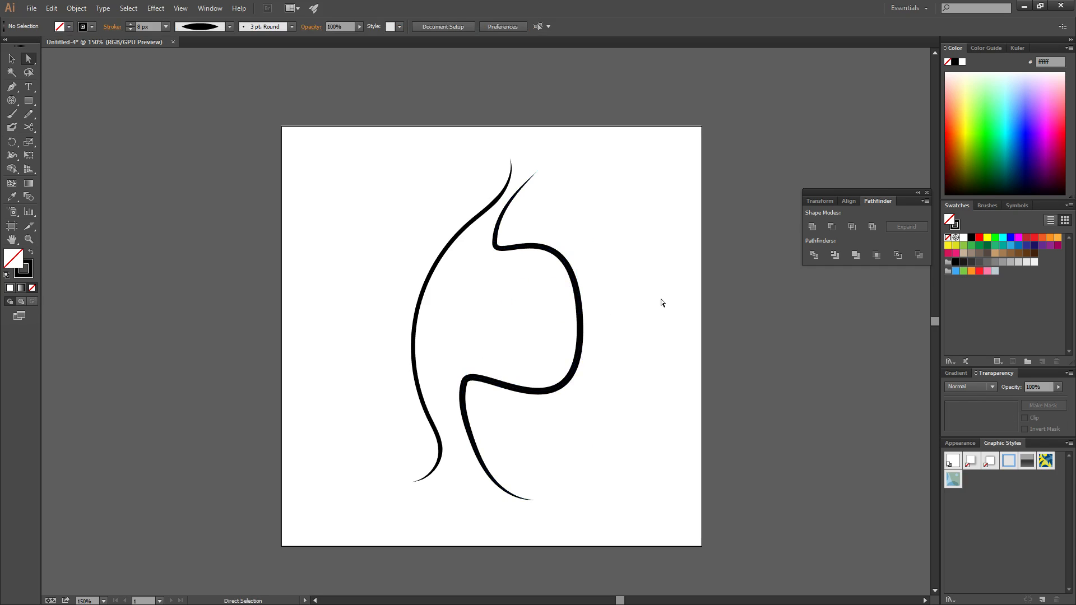
Review the Paintbrush tool options for fidelity, filling new strokes and editing selected paths, discarding any changes
click(11, 116)
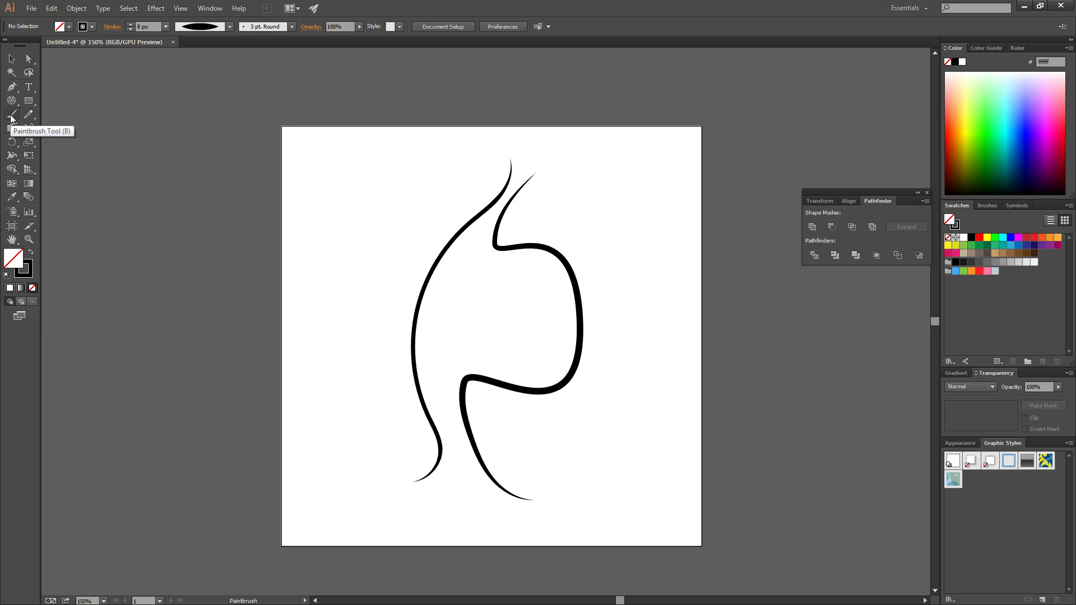
double_click(11, 115)
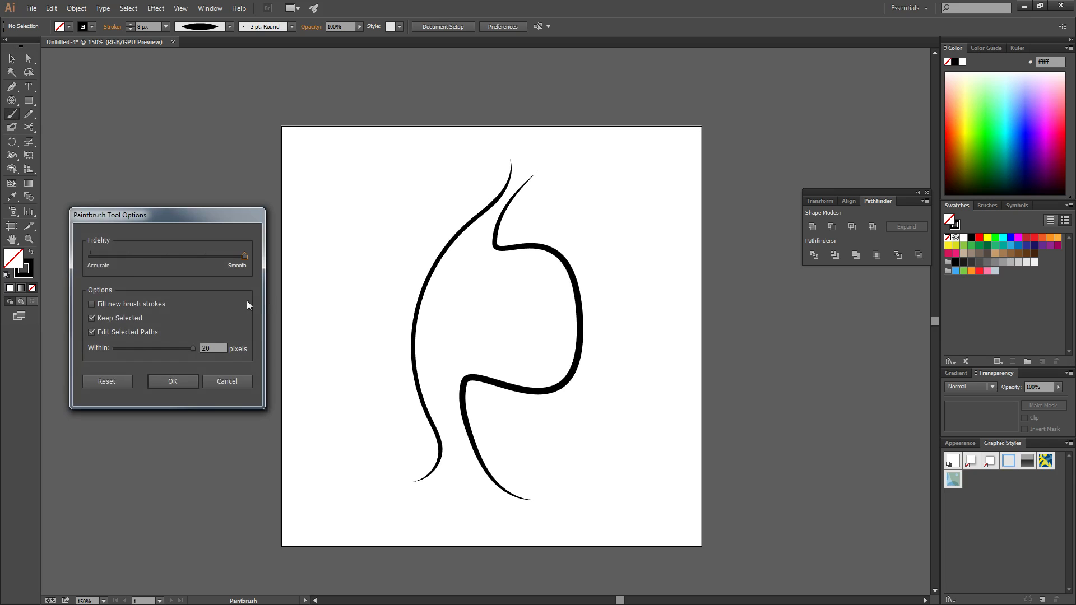
drag(179, 217, 363, 227)
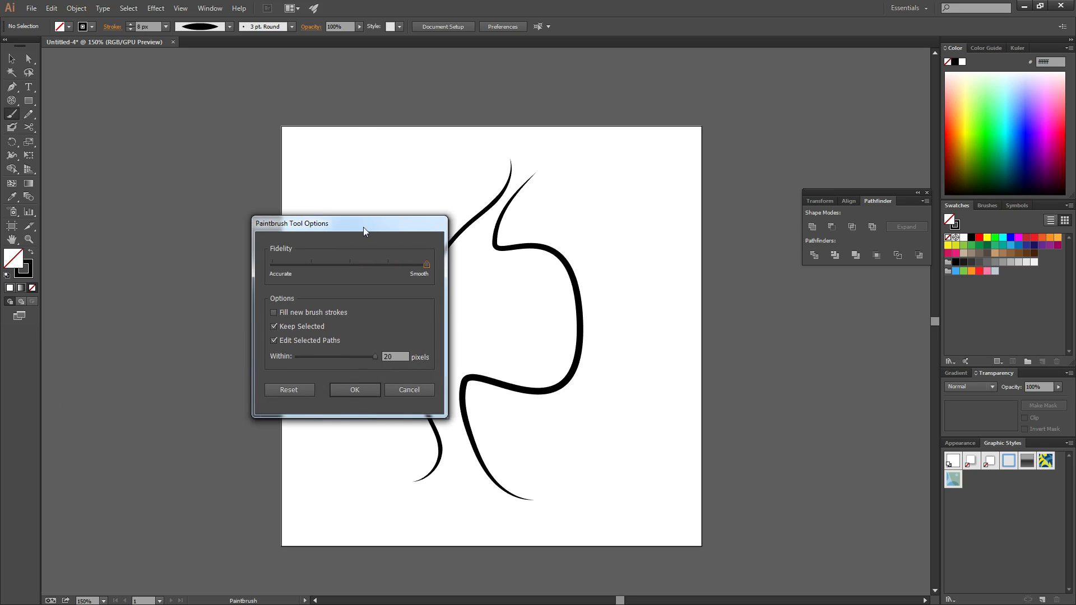
drag(426, 263, 383, 267)
click(409, 390)
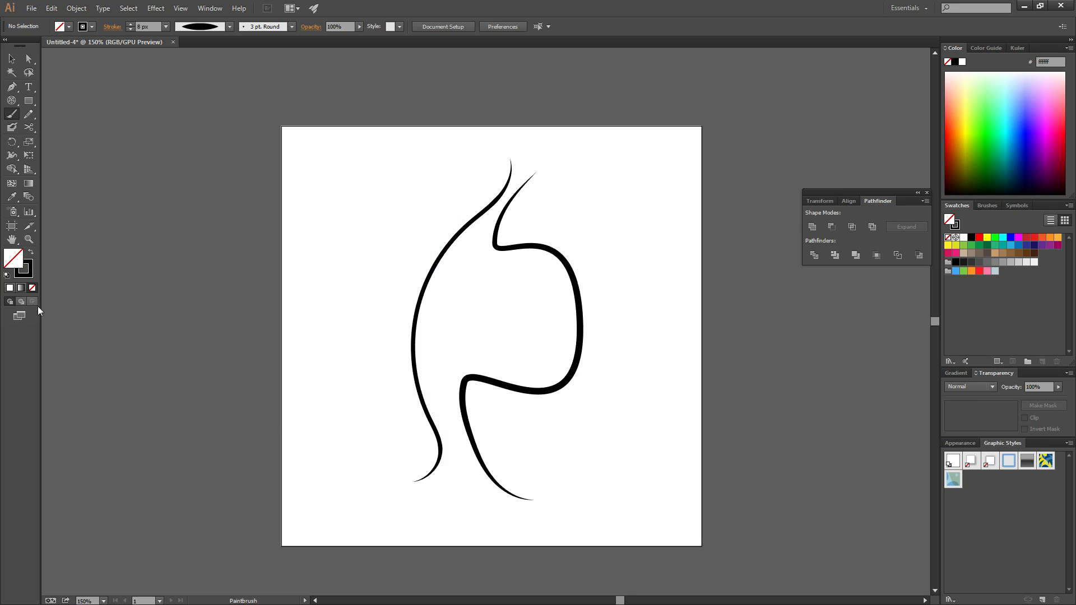
Set the fill colour to the dark blue 1c5e7c
double_click(13, 260)
click(473, 290)
click(622, 223)
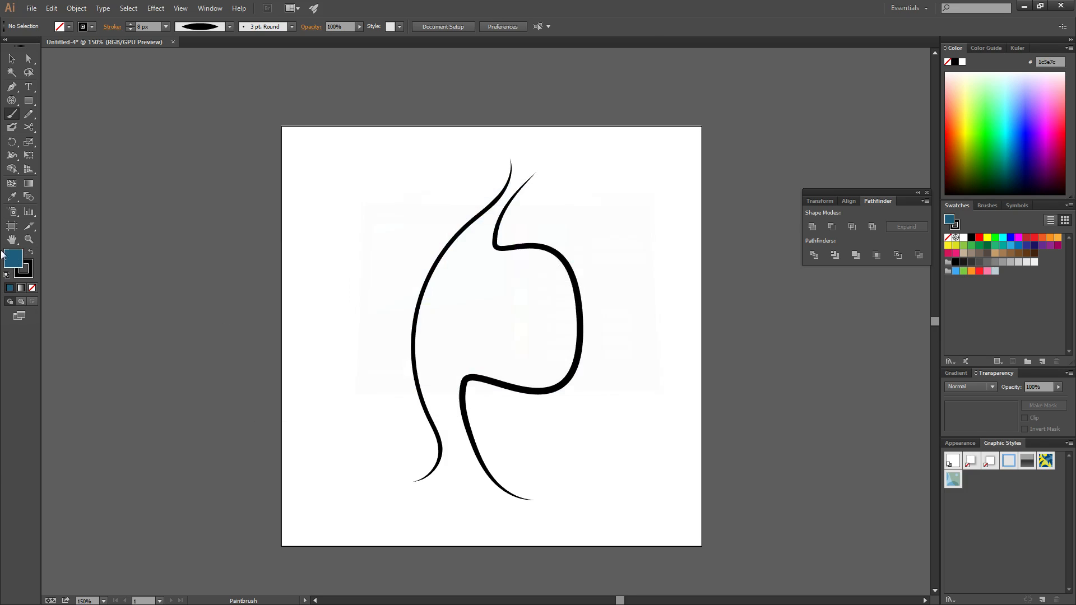
Paint a wavy vertical stroke about 77 × 389 px left of the other strokes and fill it with the dark blue
double_click(11, 113)
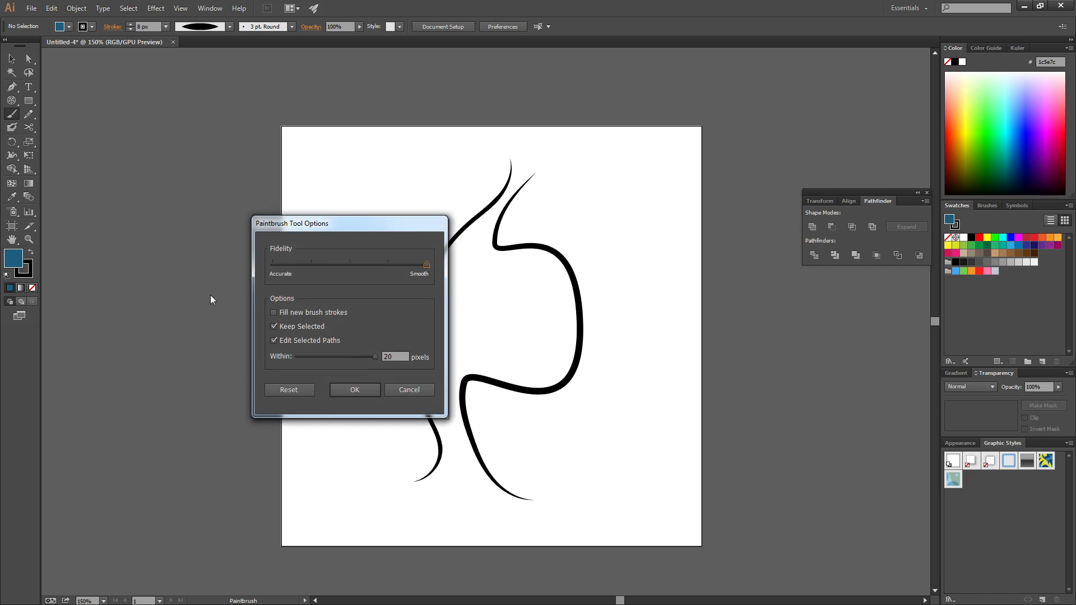
click(409, 390)
mouse_move(382, 153)
mouse_down()
mouse_move(359, 250)
mouse_move(347, 341)
mouse_move(371, 472)
mouse_move(392, 481)
mouse_up()
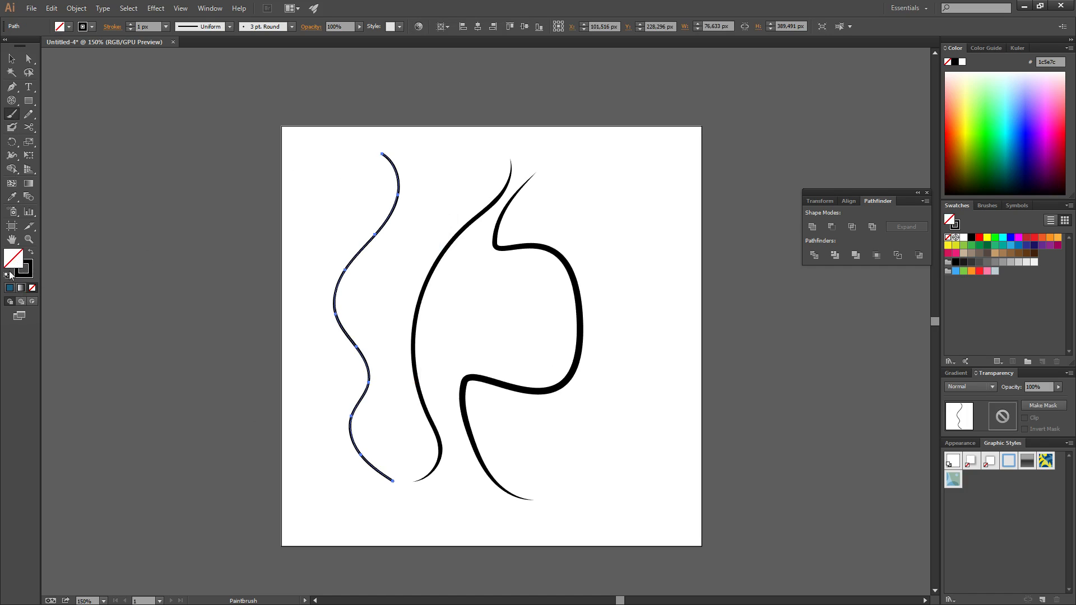
click(10, 288)
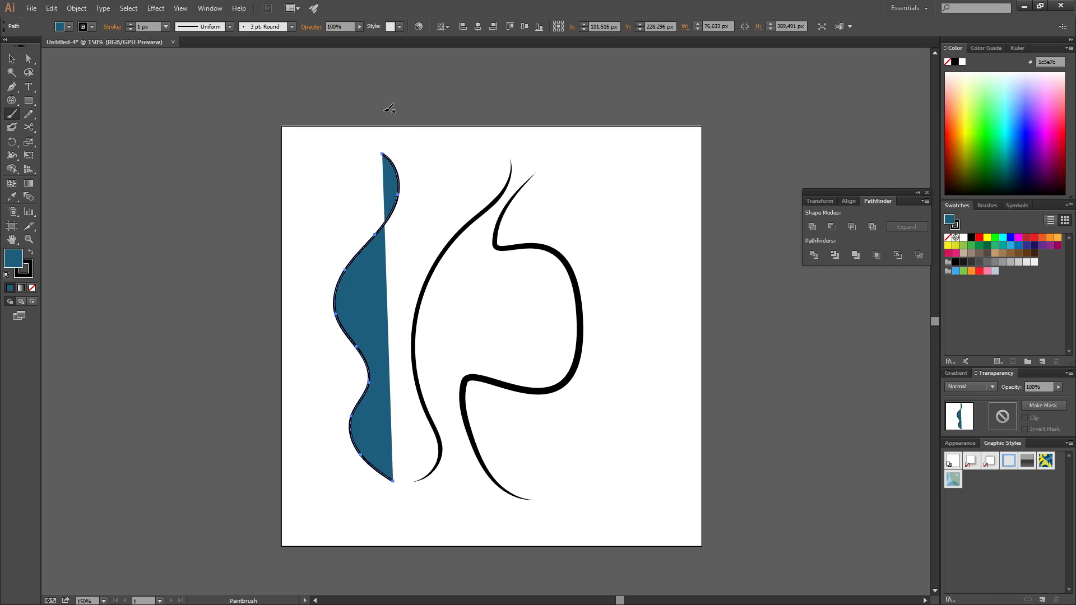
Paint an open circular stroke about 111 × 118 px near the artboard's upper-right corner and fill it with the dark blue
mouse_move(624, 163)
mouse_down()
mouse_move(582, 227)
mouse_move(675, 221)
mouse_up()
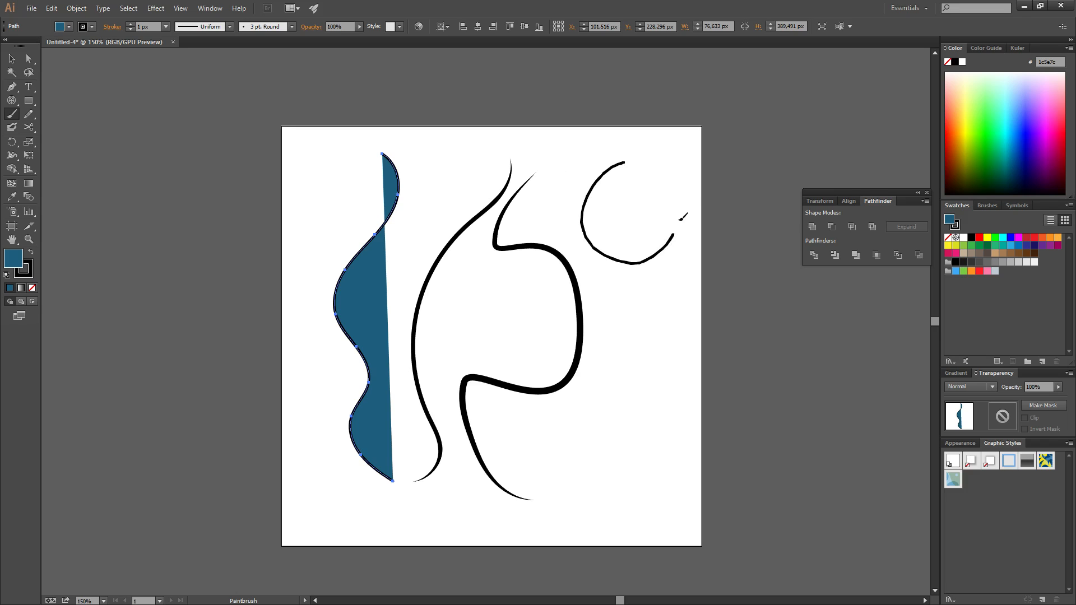
click(11, 288)
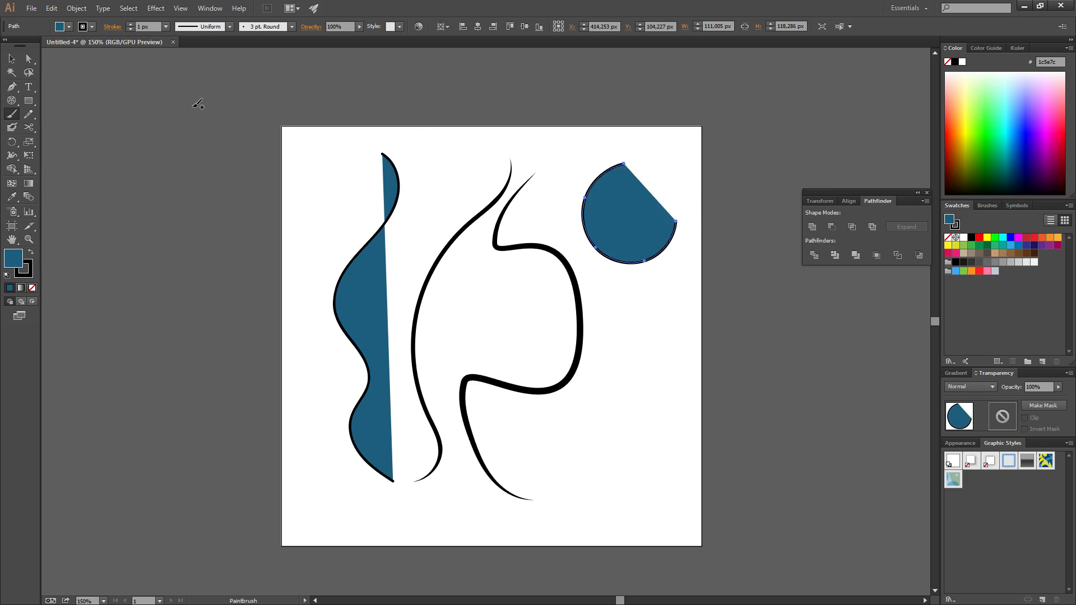
Enable filling of new brush strokes and paint a large curving stroke about 326 × 262 px across the artboard's lower-right area
double_click(11, 114)
click(281, 314)
click(357, 392)
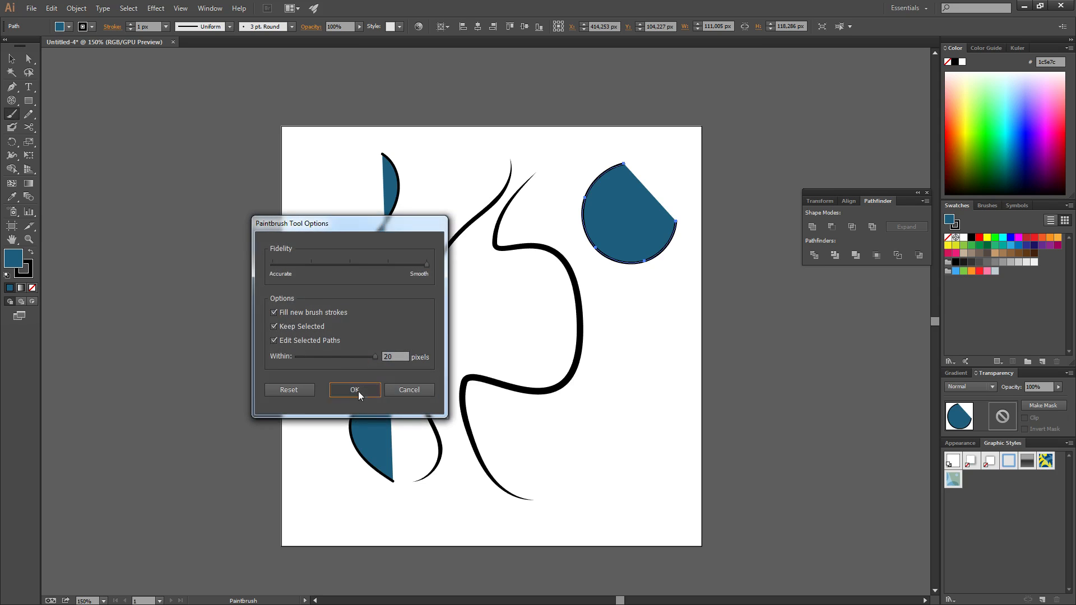
drag(545, 483, 398, 537)
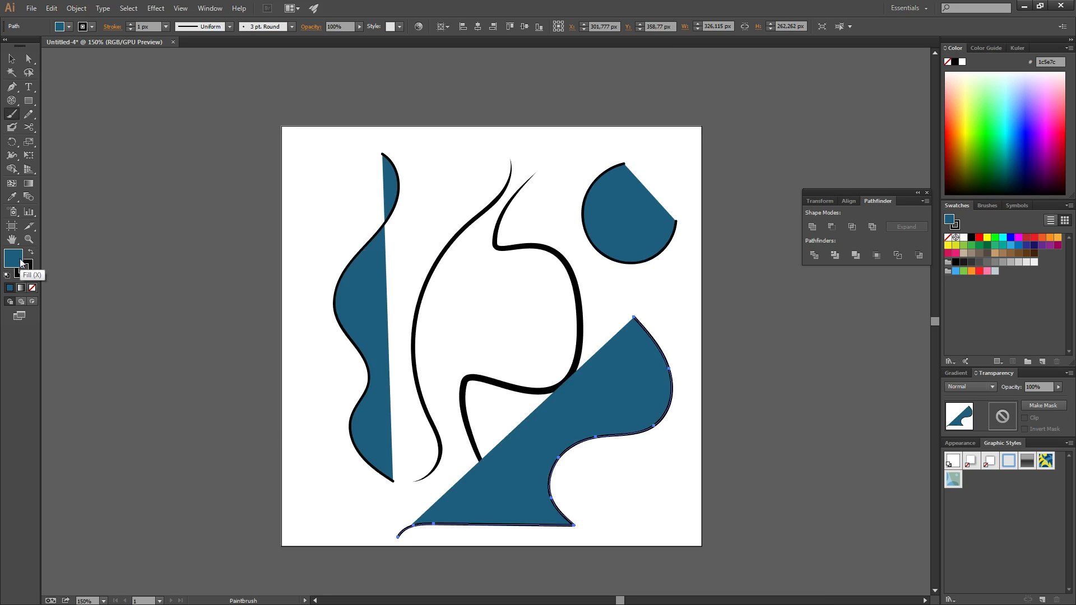
Check the Paintbrush tool options without changing them, and delete all strokes from the artboard
double_click(13, 115)
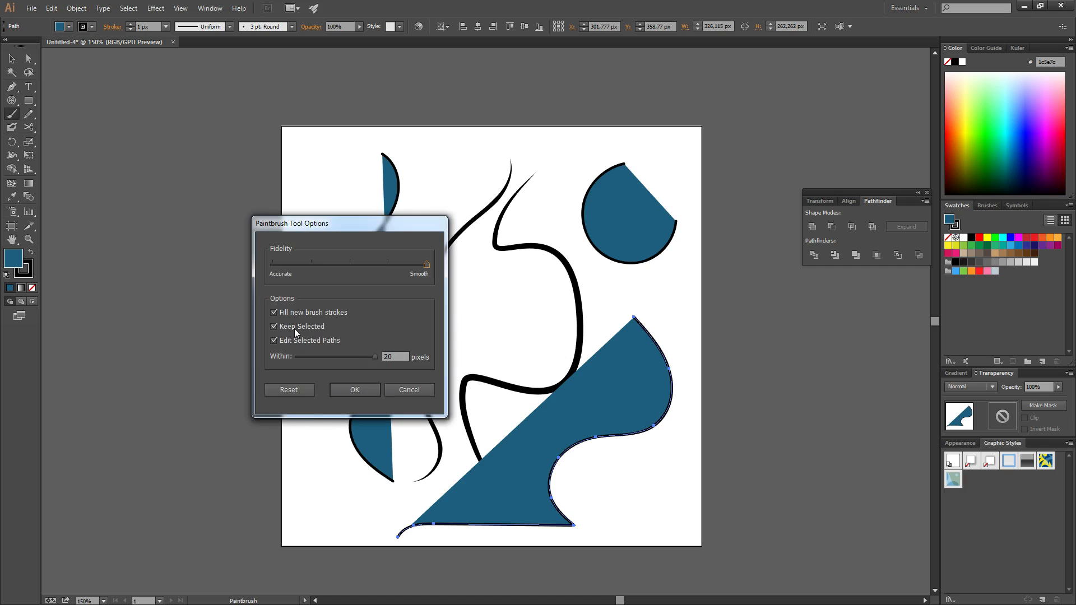
click(425, 394)
click(29, 58)
drag(261, 110, 732, 575)
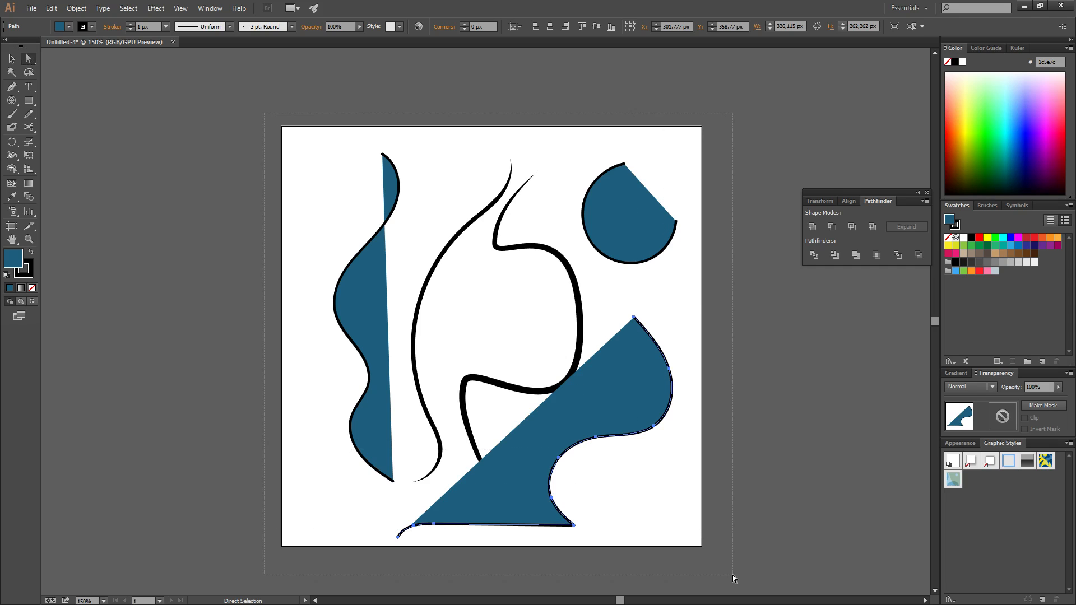
key(Delete)
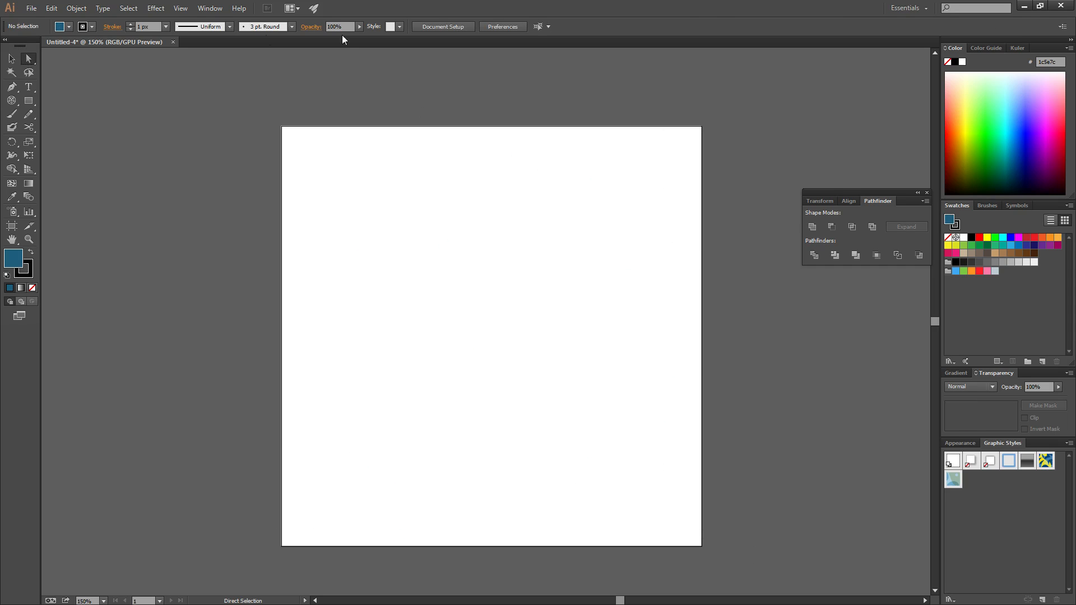
Turn off Fill new brush strokes and Keep Selected in the Paintbrush tool options
double_click(12, 115)
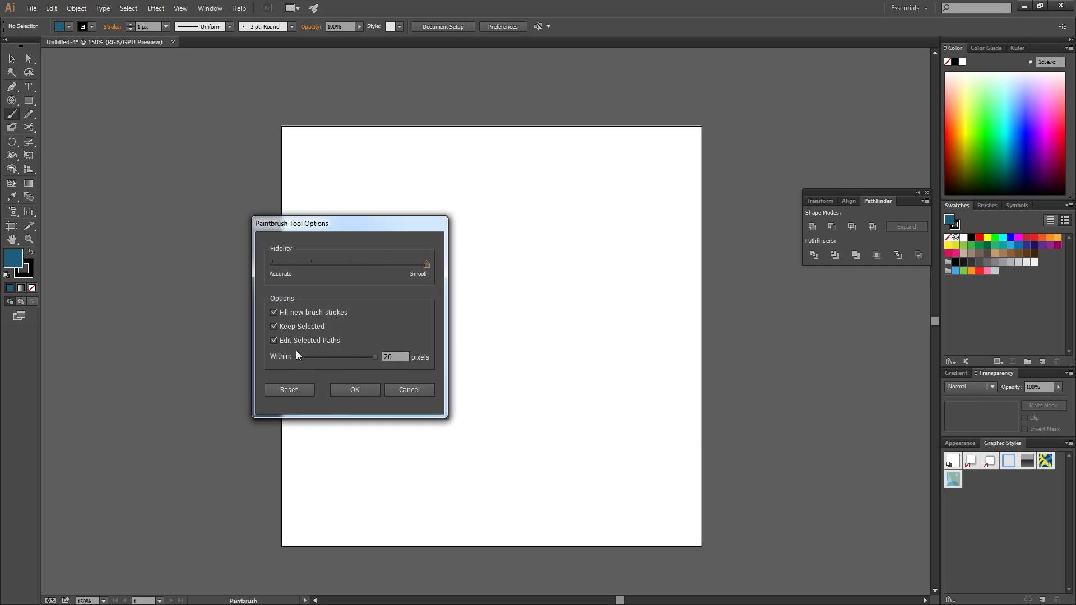
click(274, 327)
click(354, 390)
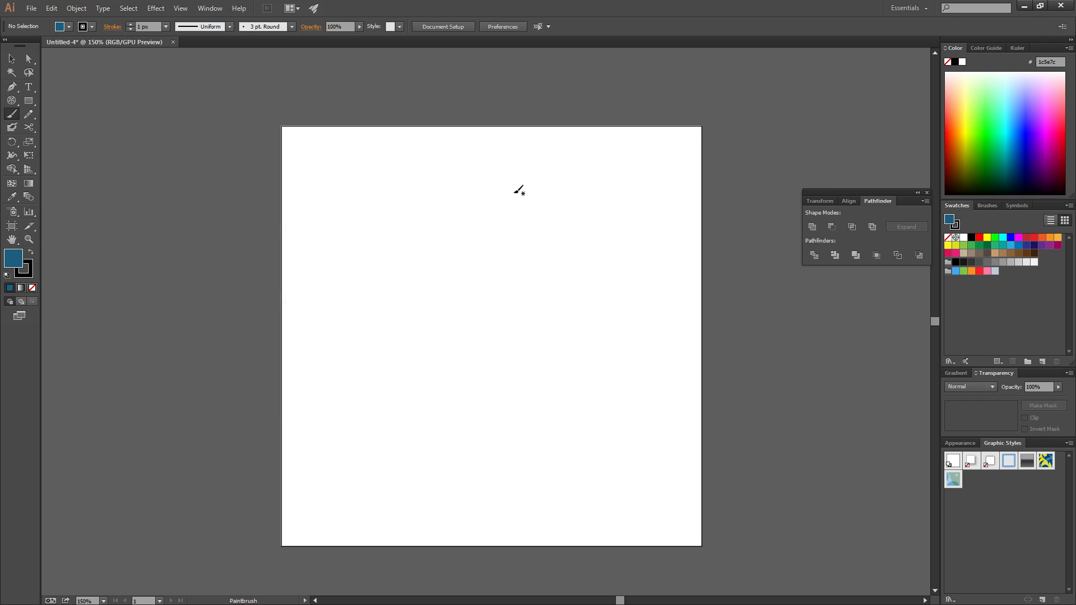
Paint three separate, unfilled wavy strokes running down the middle, right and left of the artboard
mouse_move(525, 172)
mouse_down()
mouse_move(427, 356)
mouse_move(496, 461)
mouse_up()
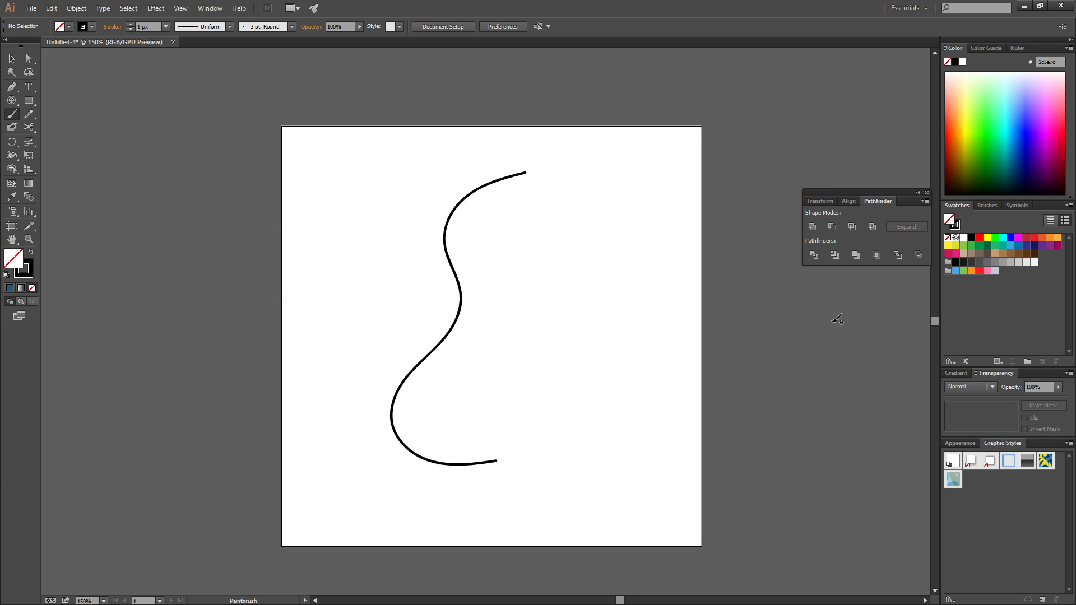
mouse_move(525, 241)
mouse_down()
mouse_move(616, 274)
mouse_move(559, 471)
mouse_up()
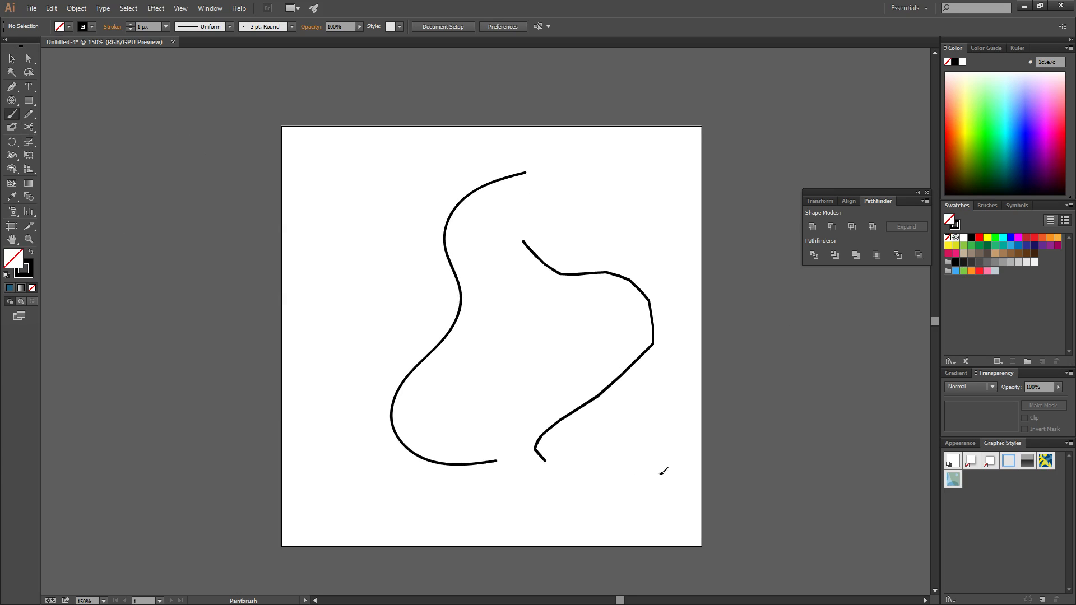
mouse_move(410, 175)
mouse_down()
mouse_move(364, 391)
mouse_move(369, 516)
mouse_up()
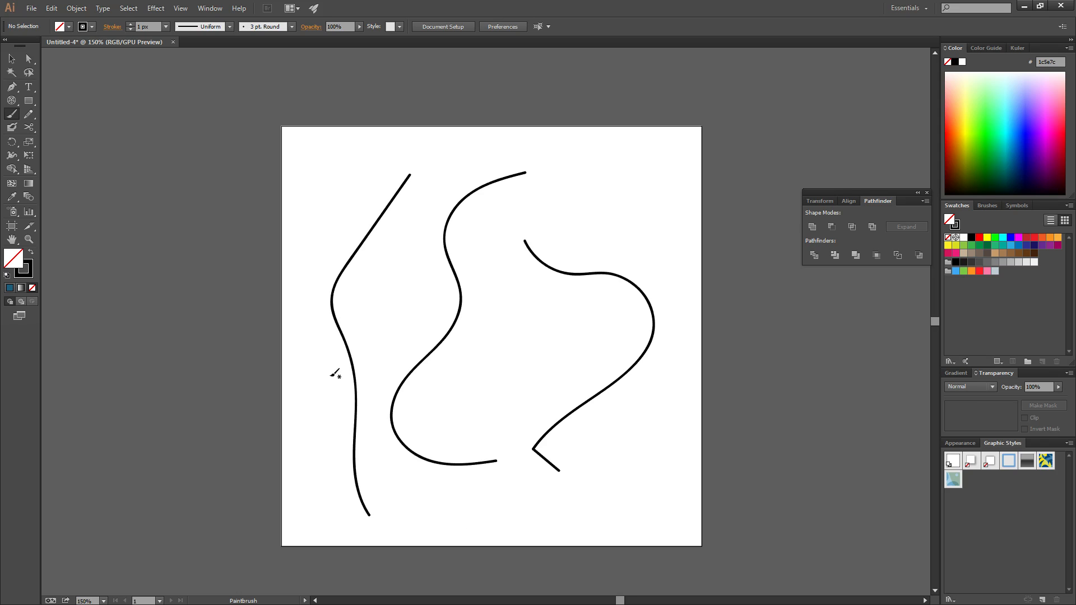
Turn Keep Selected back on for the Paintbrush and paint a wavy stroke about 177 × 330 px between the middle and right strokes
double_click(14, 116)
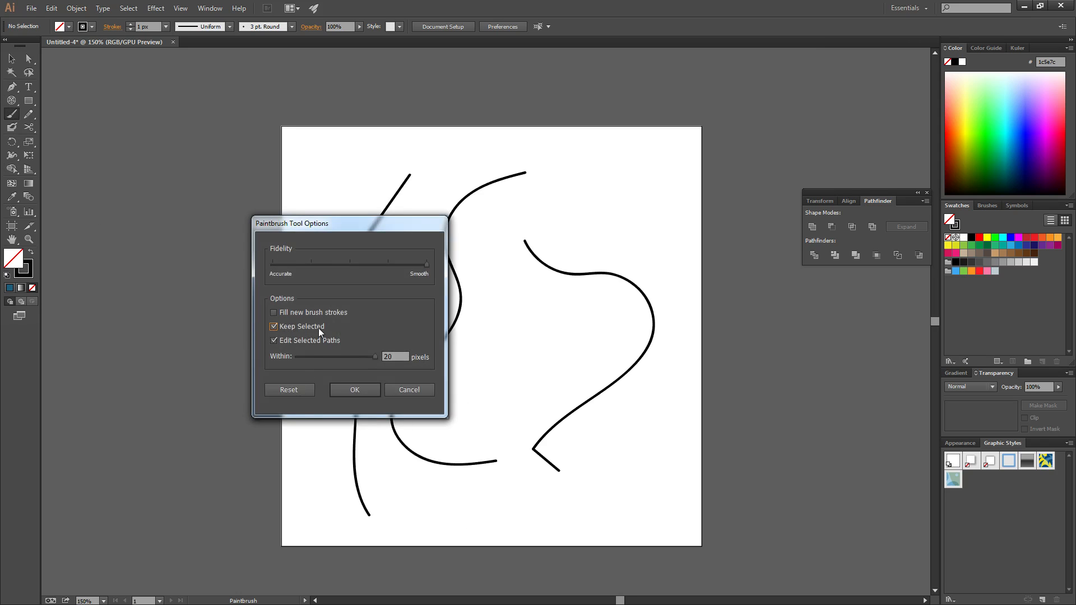
click(369, 391)
mouse_move(632, 177)
mouse_down()
mouse_move(528, 206)
mouse_move(492, 279)
mouse_move(521, 351)
mouse_move(486, 437)
mouse_move(505, 454)
mouse_up()
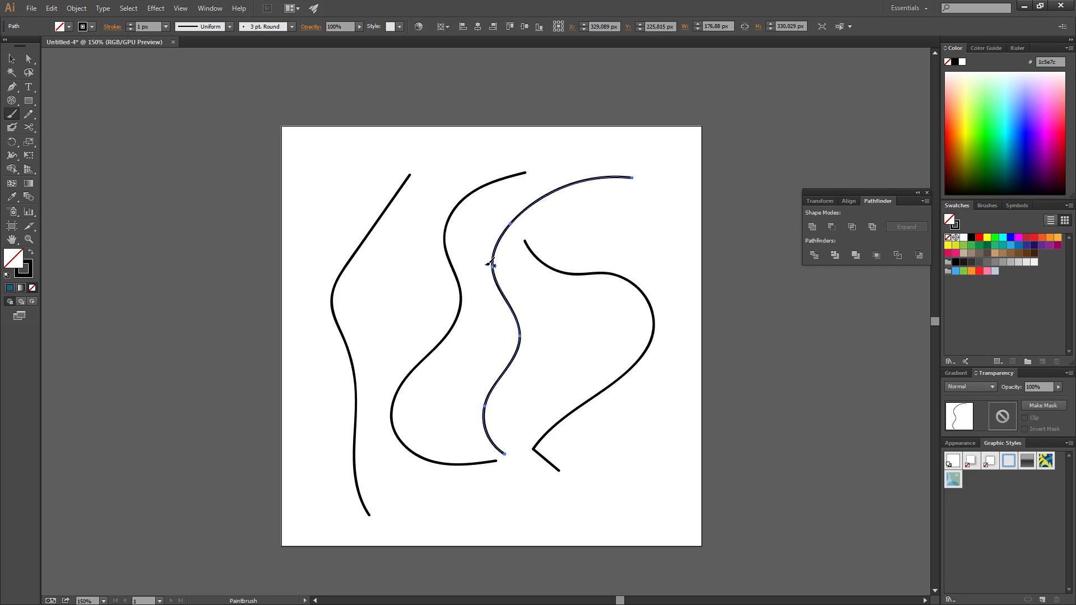
Shift the new stroke slightly down and move its top end anchor left to reshape its upper curve, leaving it deselected
click(28, 59)
mouse_move(632, 178)
mouse_down()
mouse_move(646, 257)
mouse_move(638, 194)
mouse_move(576, 166)
mouse_up()
click(646, 254)
Select all four brush strokes on the artboard and delete them
drag(264, 112, 713, 550)
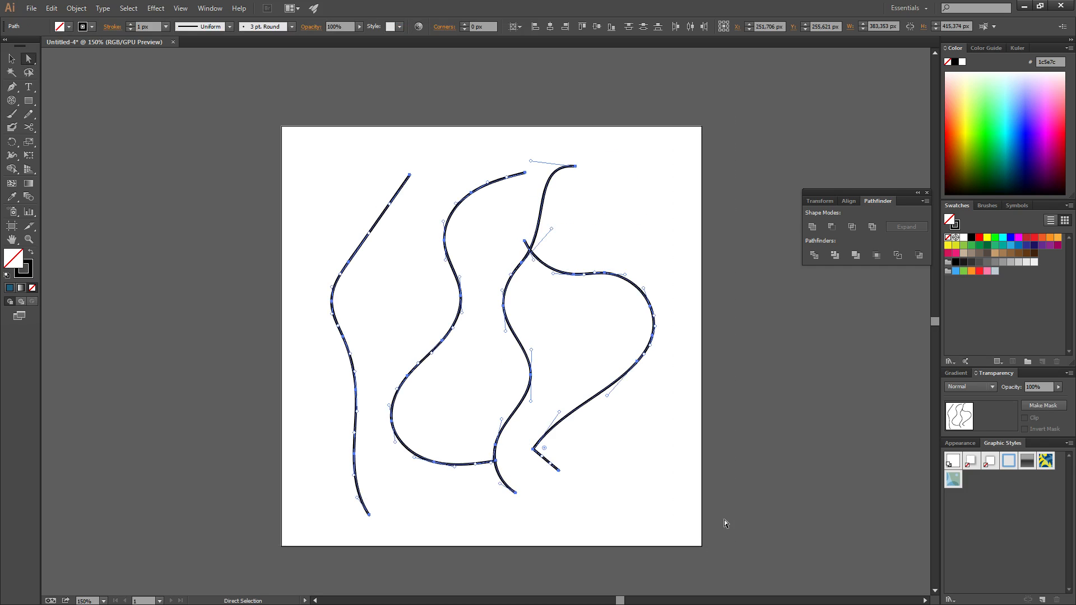
key(Delete)
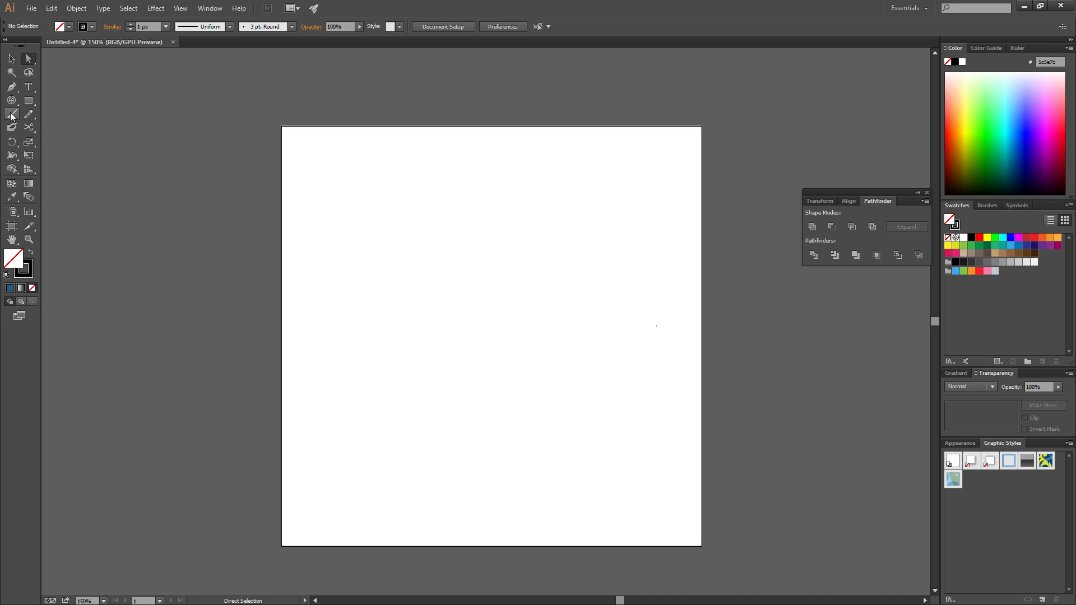